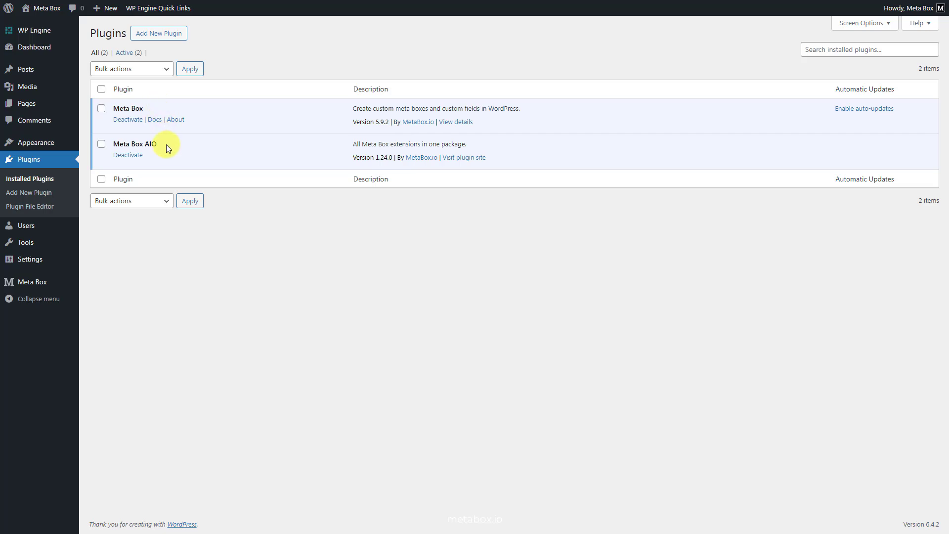
Step: Open the Meta Box extensions list and examine which extensions are enabled
mouse_move(35, 286)
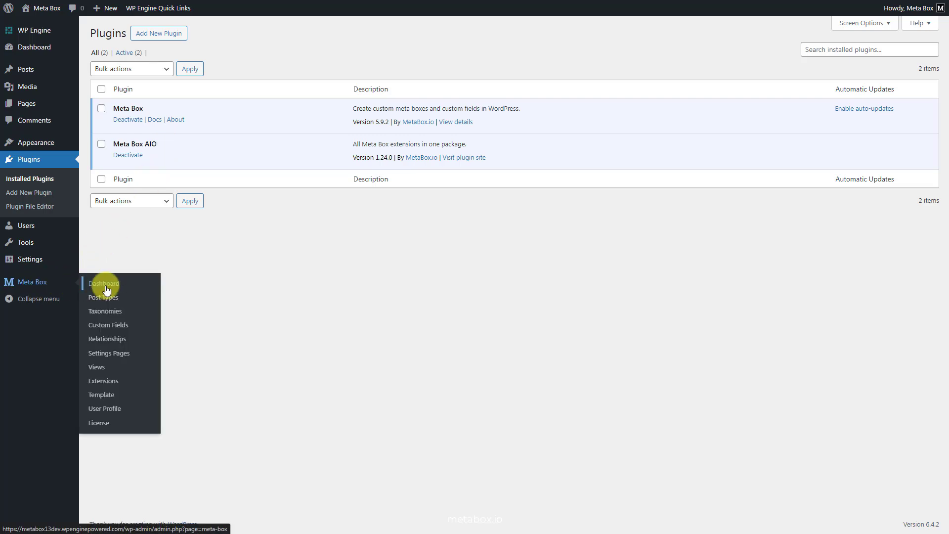
left_click(98, 382)
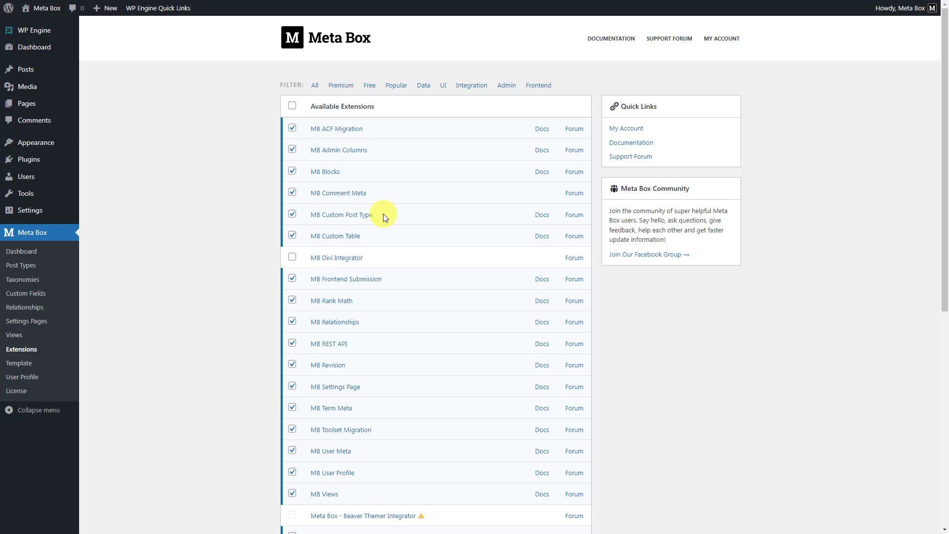
scroll(384, 214, "down", 3)
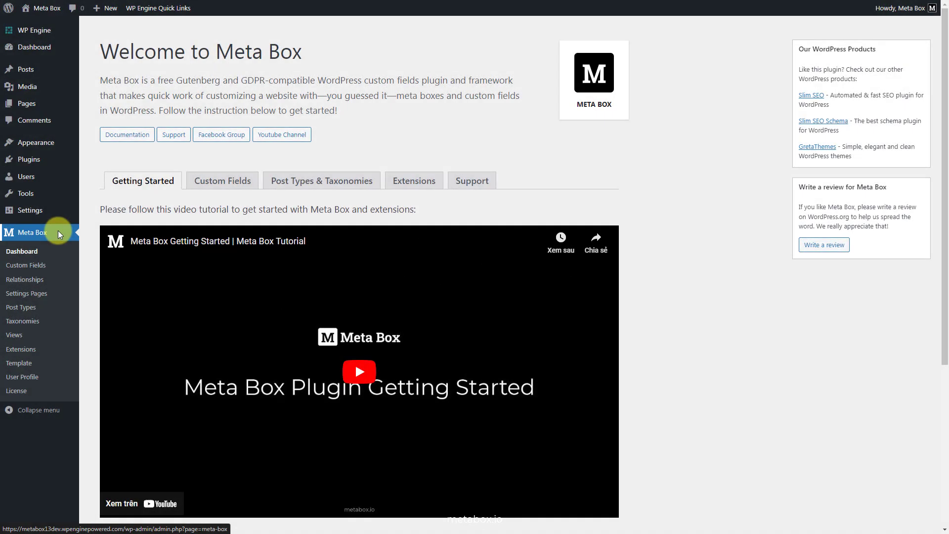
Step: Create and publish a custom post type with plural name Events and singular name Event
left_click(21, 307)
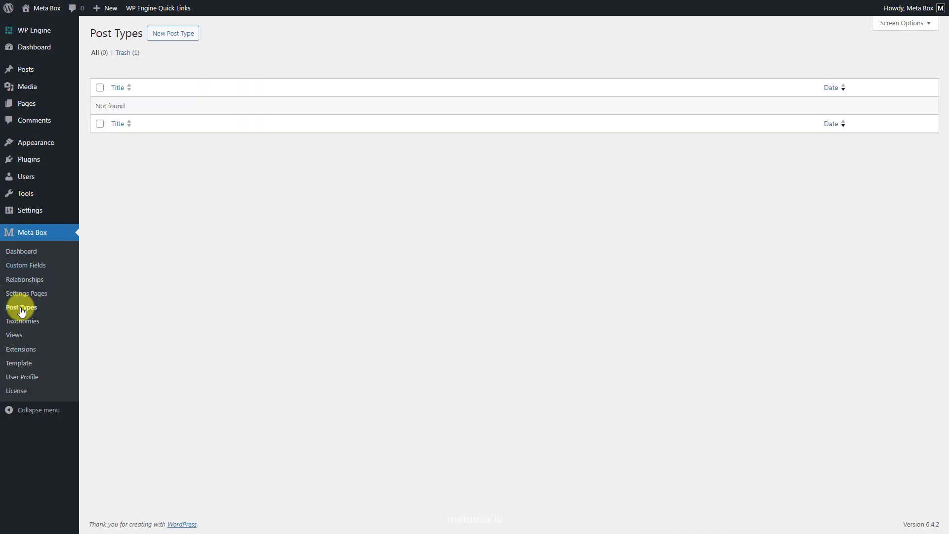
left_click(156, 36)
left_click(362, 91)
type("Events")
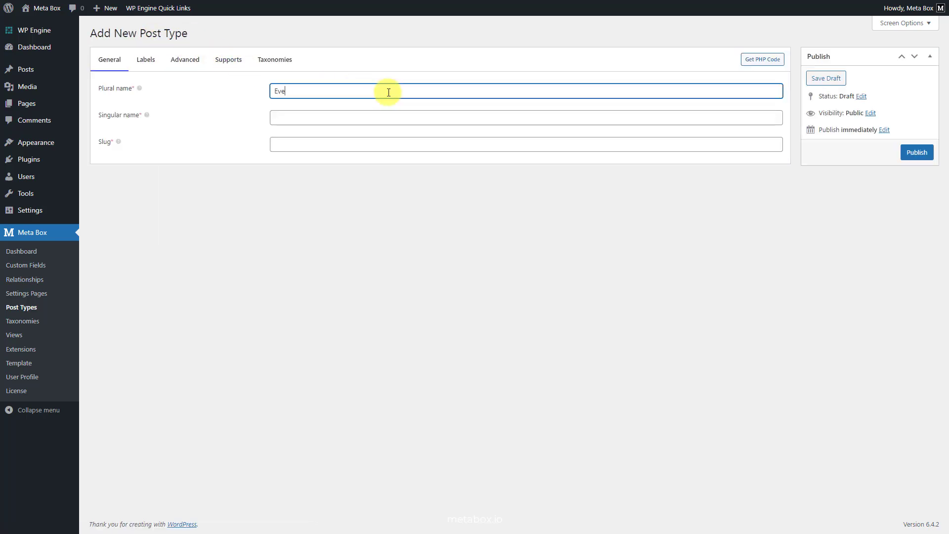
left_click(379, 117)
type("Event")
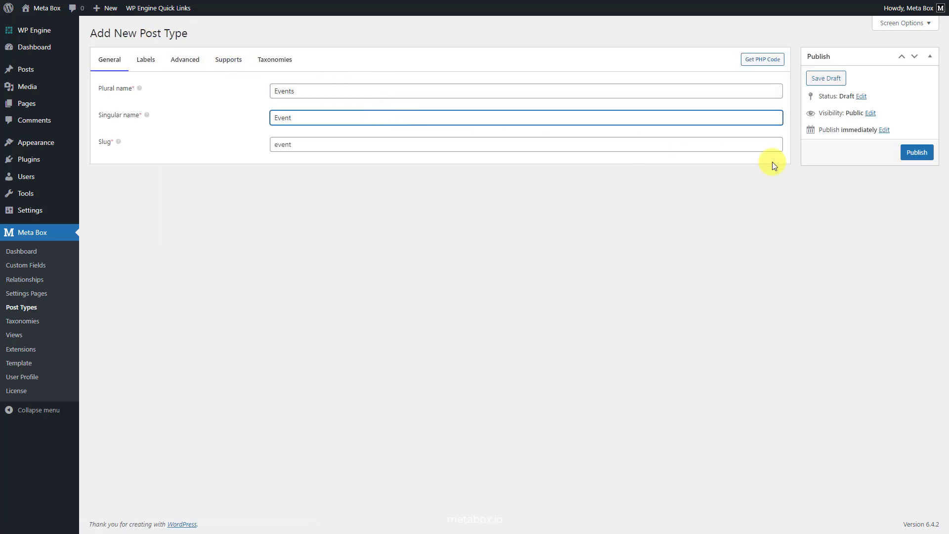
left_click(917, 152)
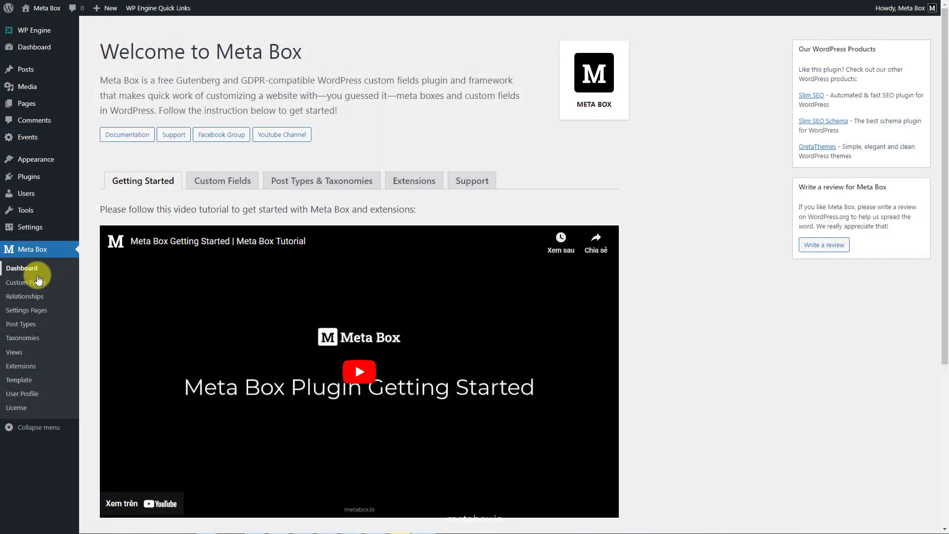
Step: Create a new custom field group titled Event Information
left_click(39, 279)
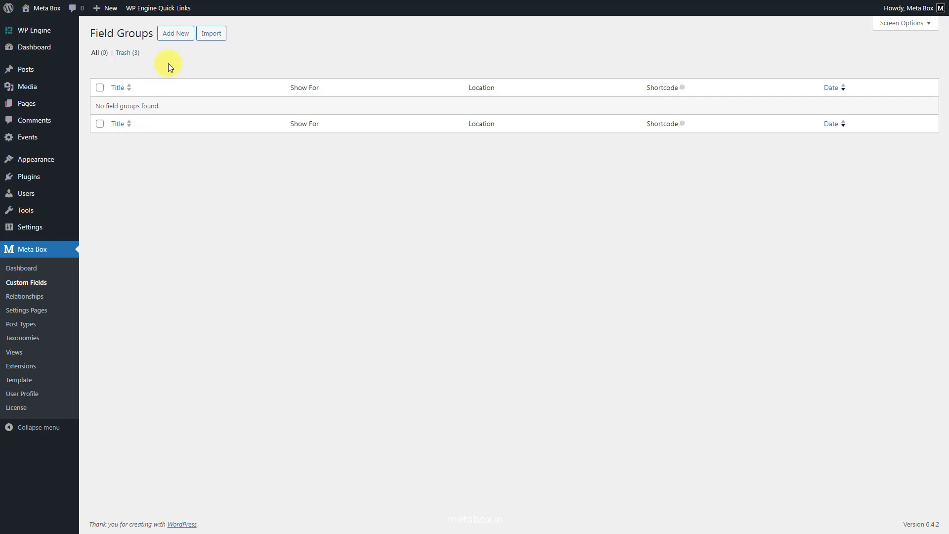
left_click(176, 35)
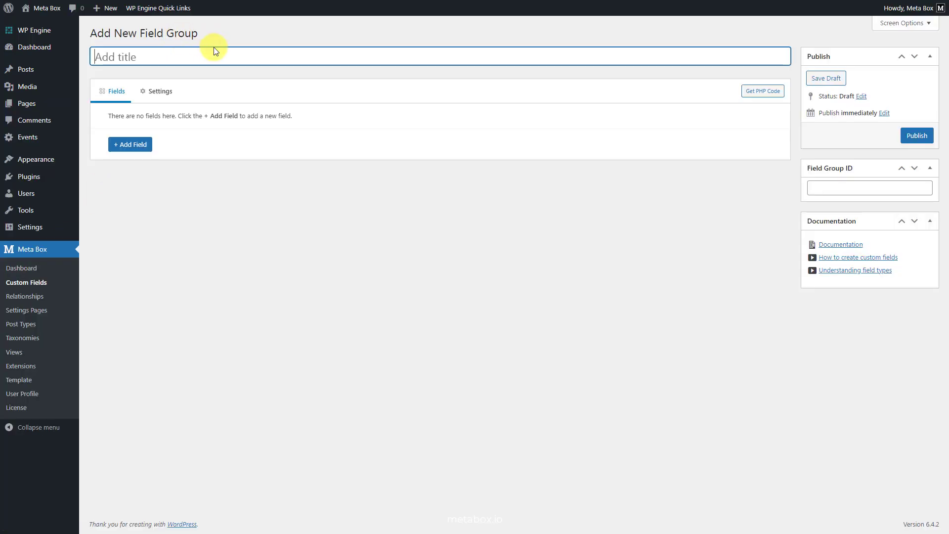
type("Event Information")
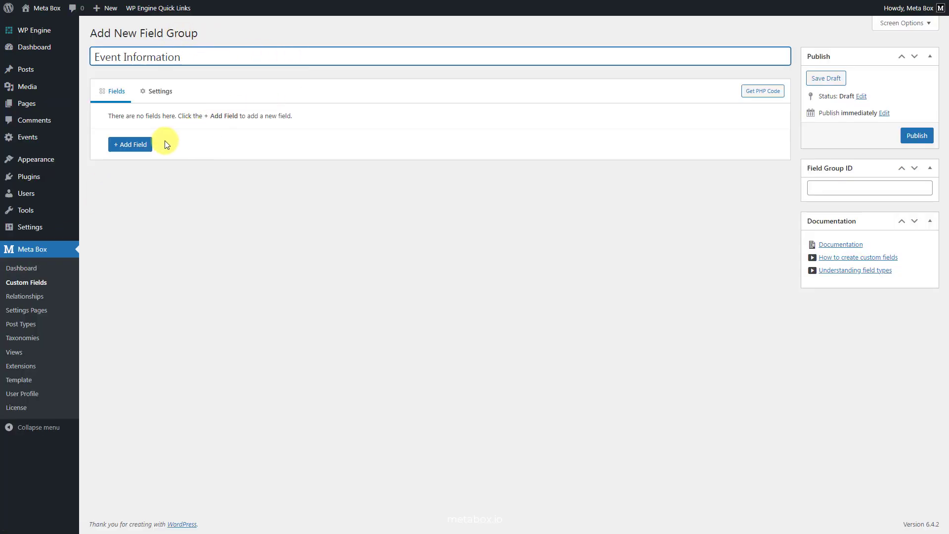
Step: Add a Date Picker field to the field group and label it Start Date
left_click(135, 146)
type("date")
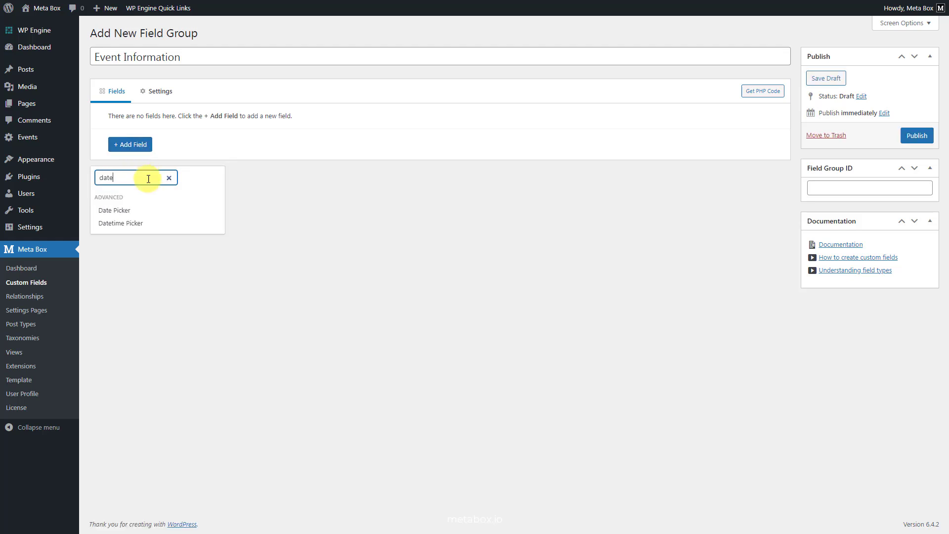
left_click(150, 213)
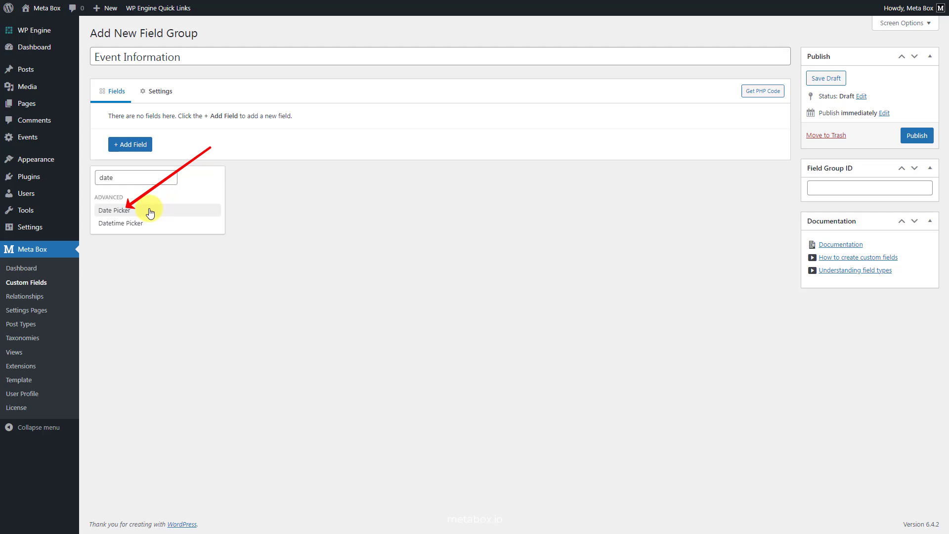
left_click(151, 212)
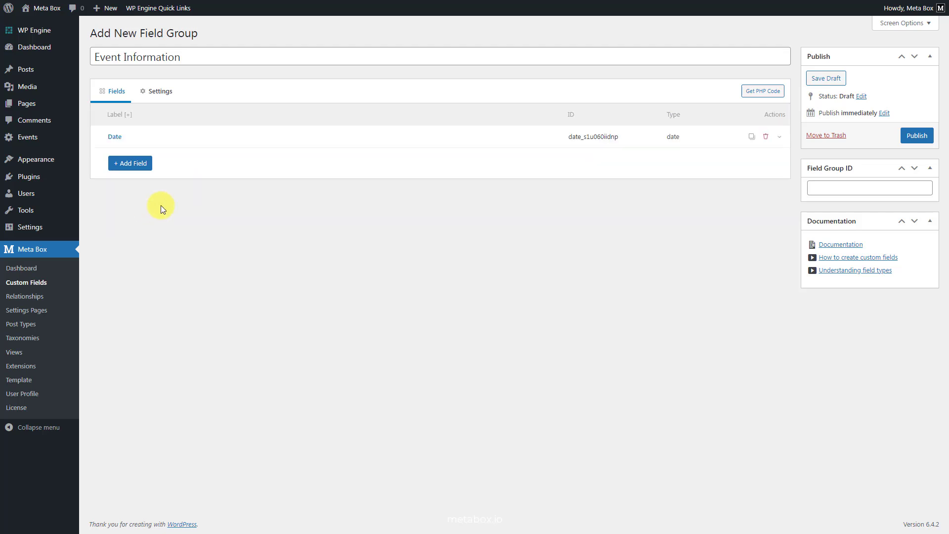
left_click(262, 134)
triple_click(366, 182)
type("Start Da")
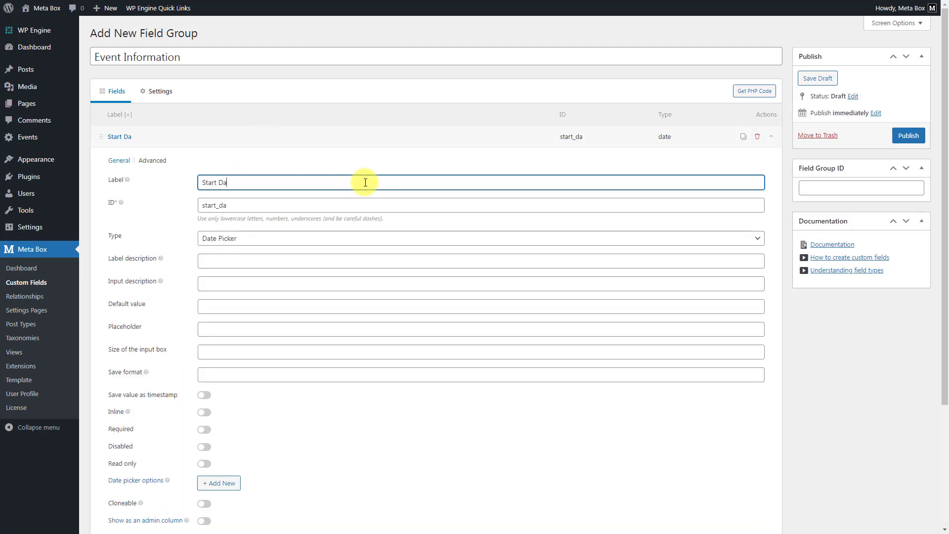
type("te")
Step: Enable showing the Start Date field as an admin column and collapse its settings
scroll(365, 183, "down", 3)
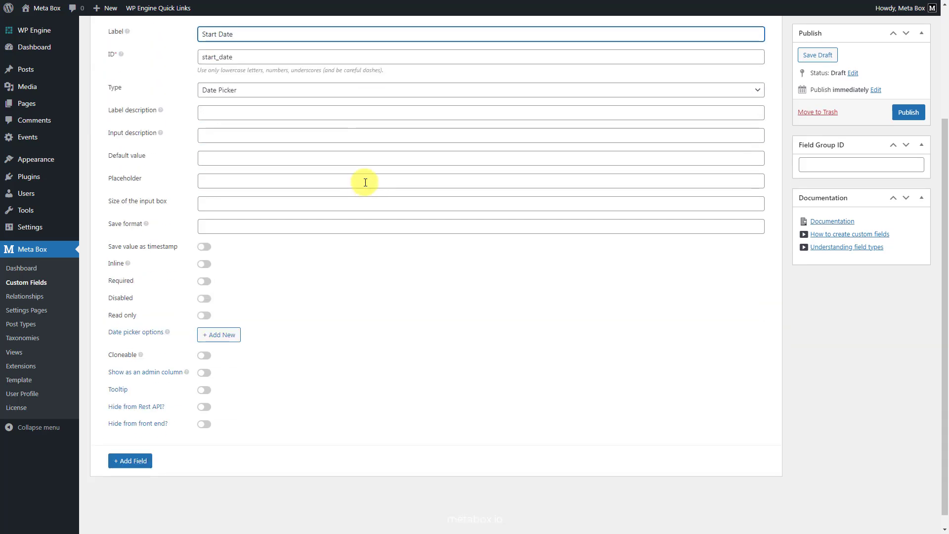
left_click(210, 374)
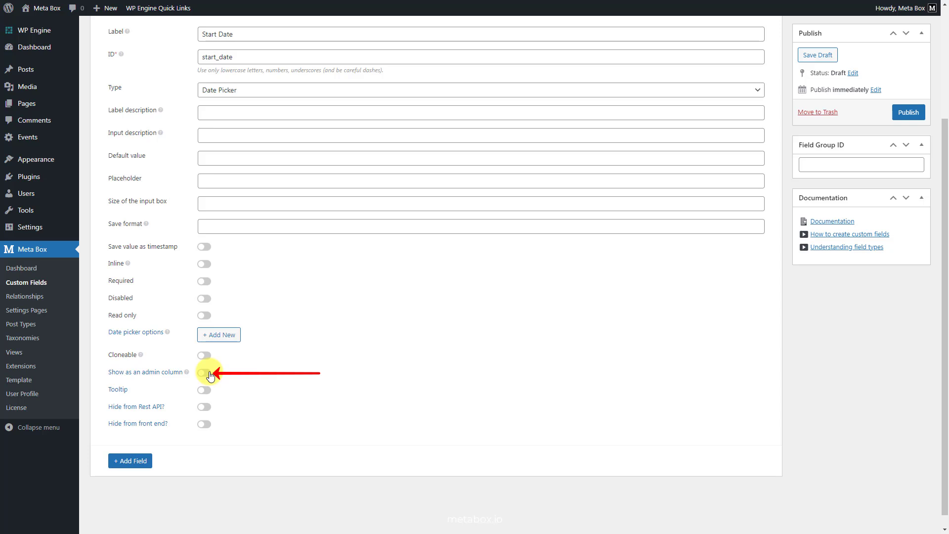
left_click(204, 373)
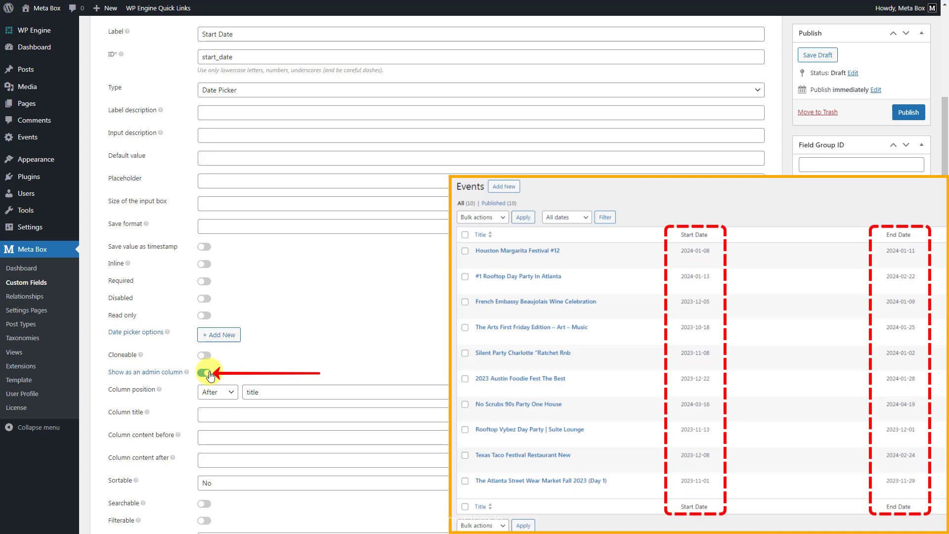
scroll(210, 374, "up", 3)
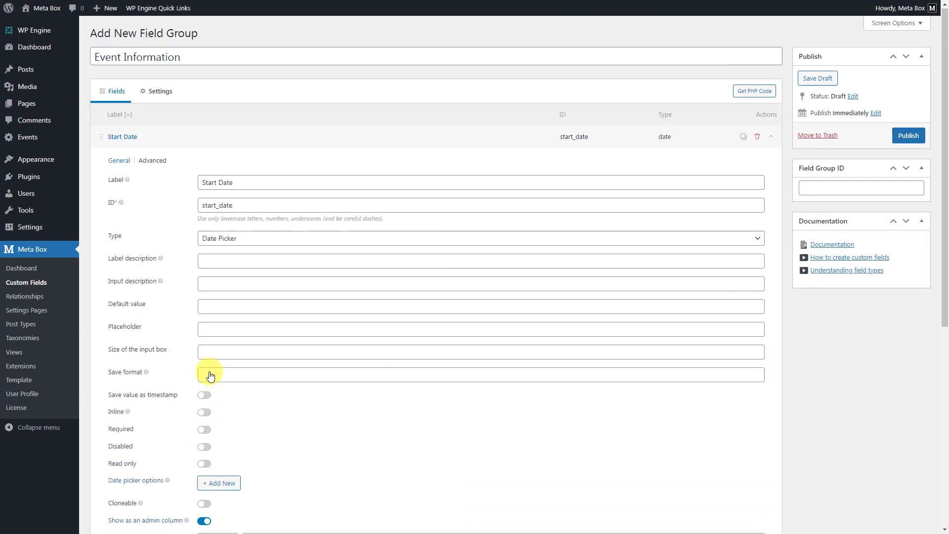
left_click(304, 139)
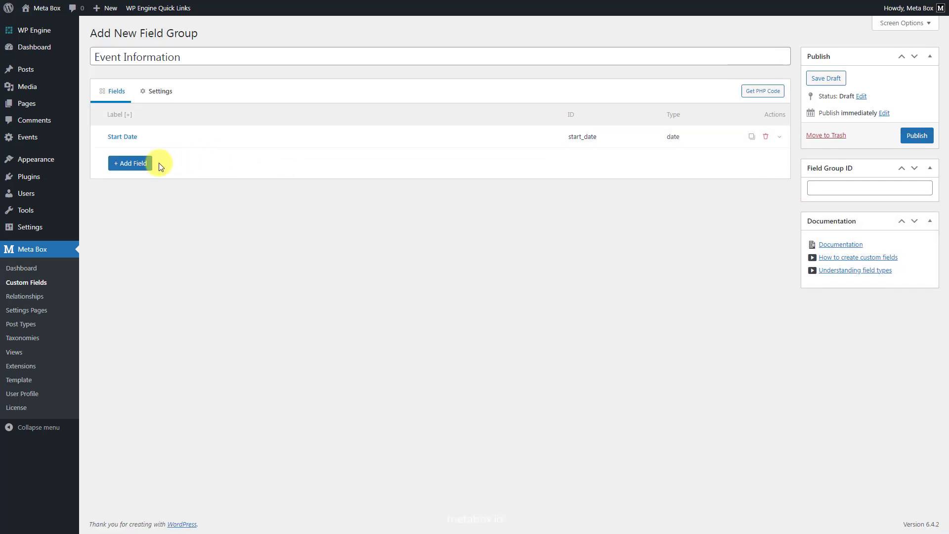
Step: Add a second Date Picker field to the group and label it End Date
left_click(141, 166)
type("date")
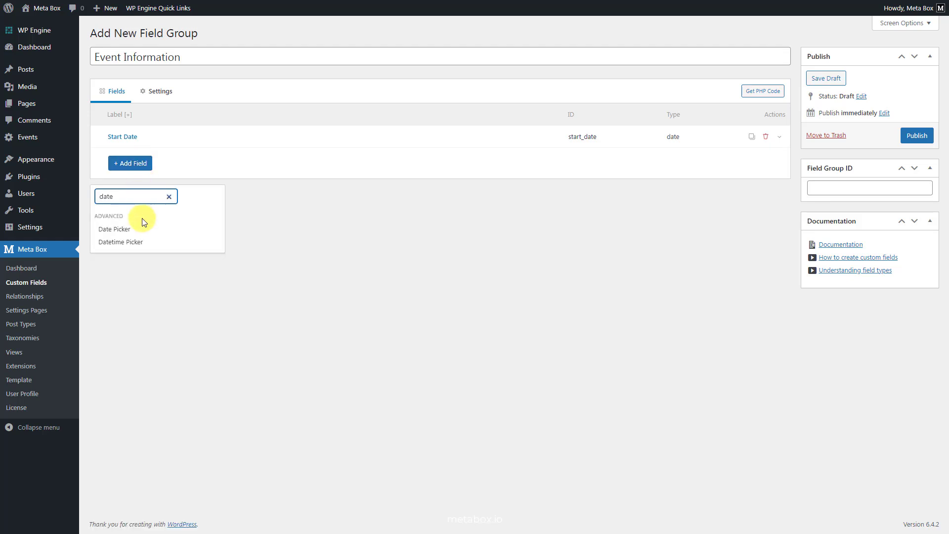
left_click(140, 232)
left_click(299, 157)
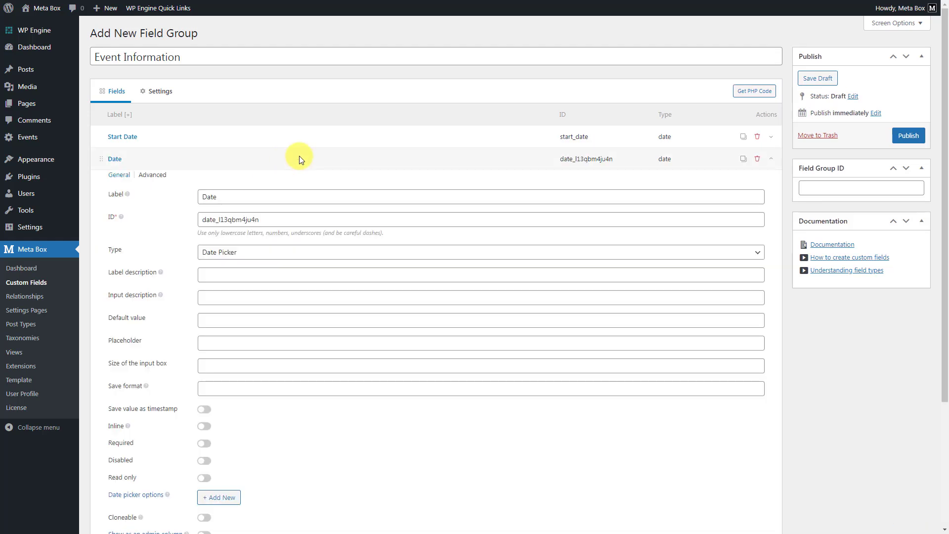
left_click(340, 204)
key("ctrl+a")
type("End Date")
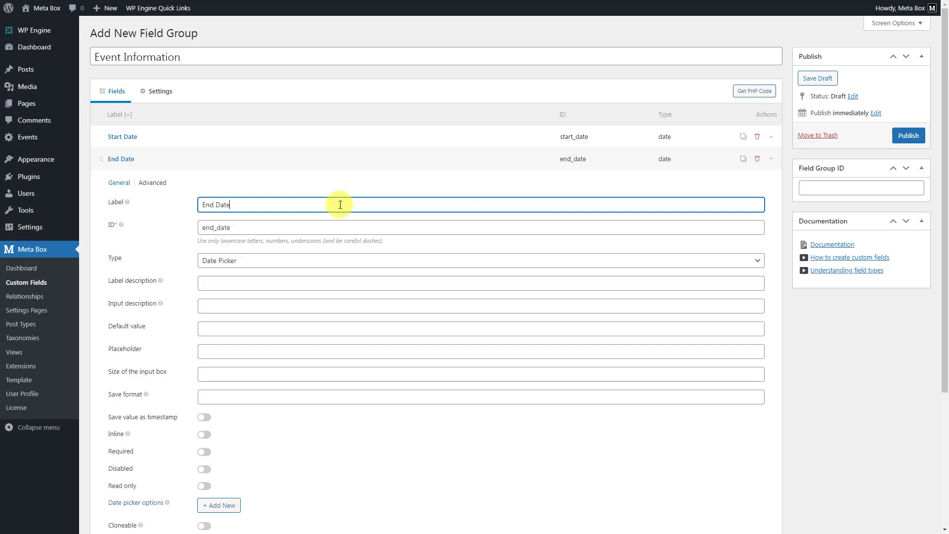
Step: Show the End Date field as an admin column positioned after start_date, and collapse its settings
scroll(316, 255, "down", 4)
left_click(204, 358)
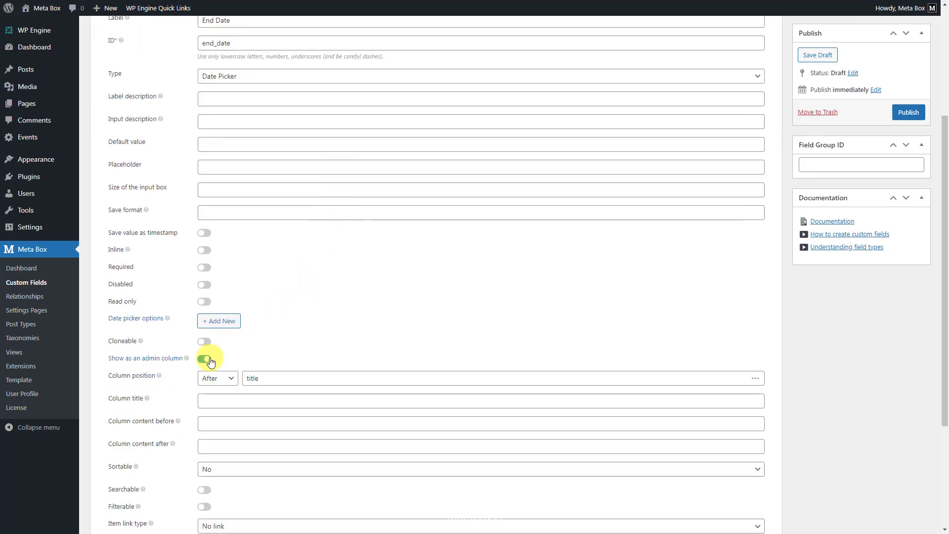
left_click(341, 379)
type("start_date")
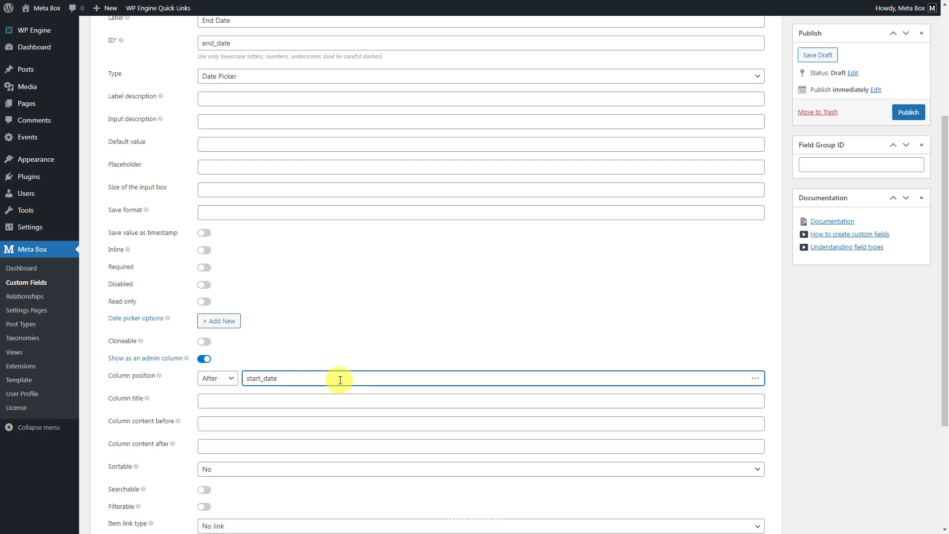
scroll(340, 379, "up", 5)
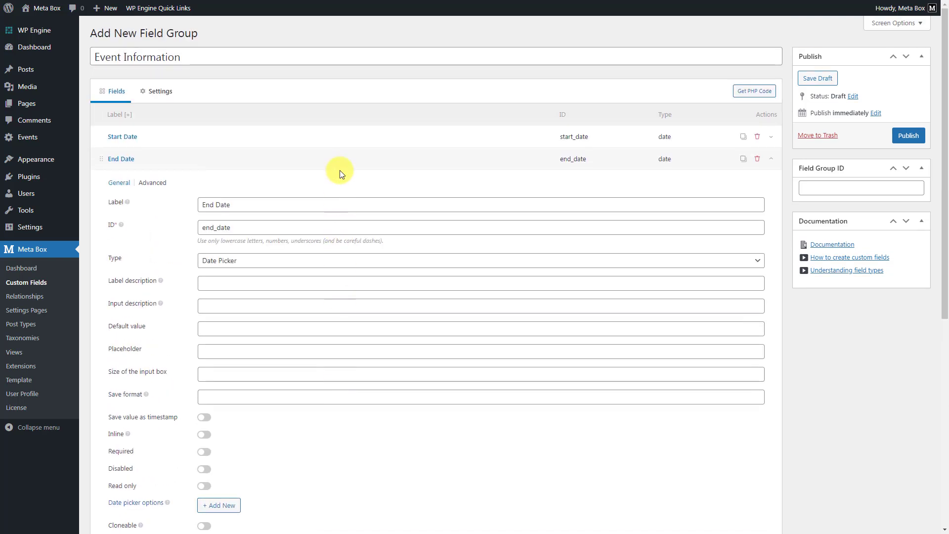
left_click(341, 159)
Step: Add a Text field to the group, label it Location, and collapse its settings
left_click(126, 187)
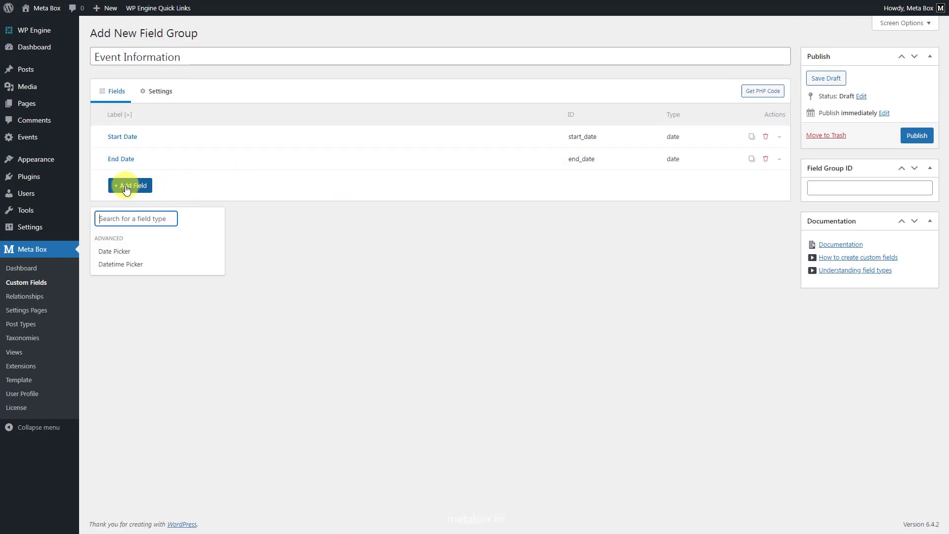
type("text")
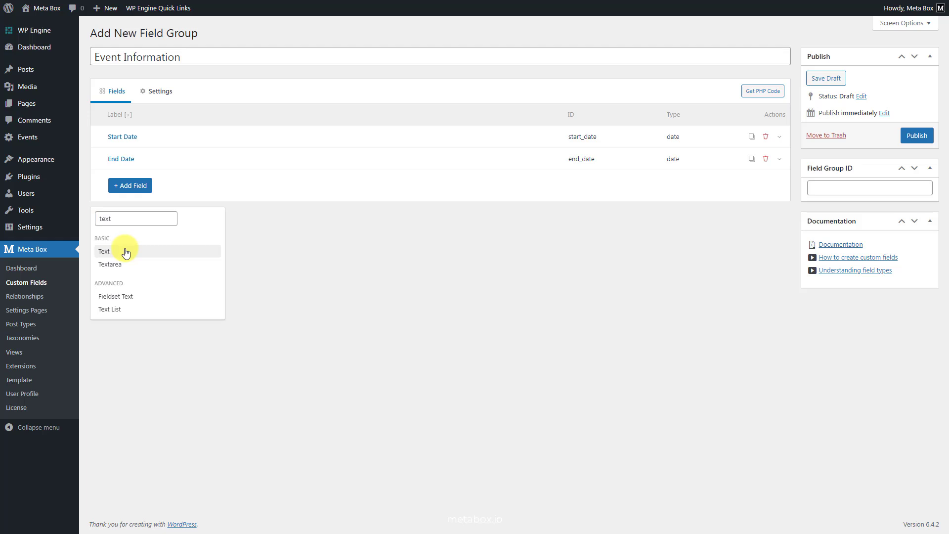
left_click(125, 251)
left_click(293, 180)
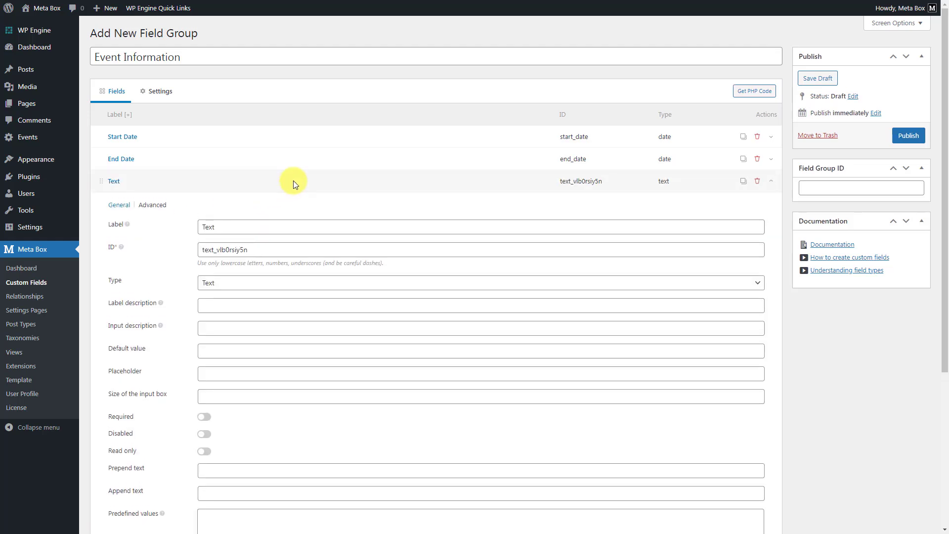
double_click(320, 228)
type("Location")
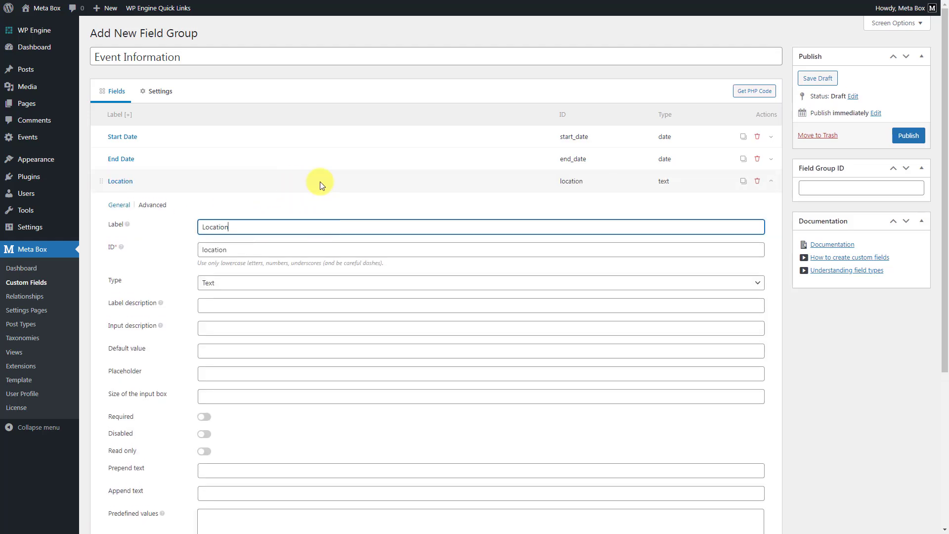
left_click(320, 182)
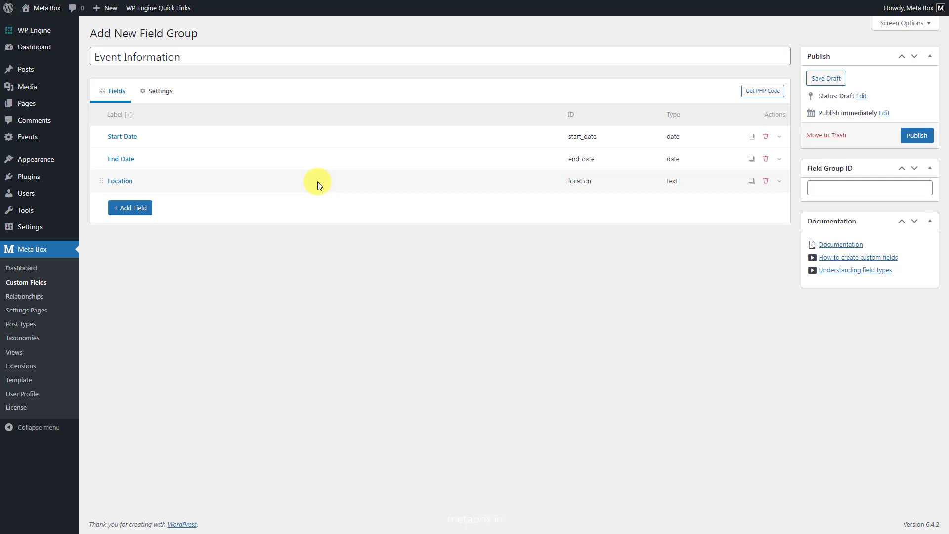
Step: Set the field group's location to the Event post type instead of Post, and publish the group
left_click(161, 91)
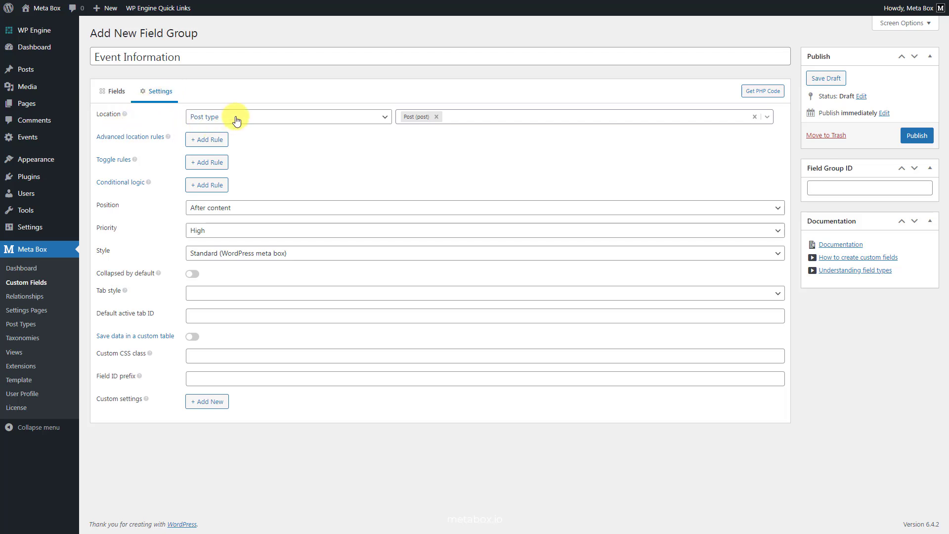
left_click(436, 117)
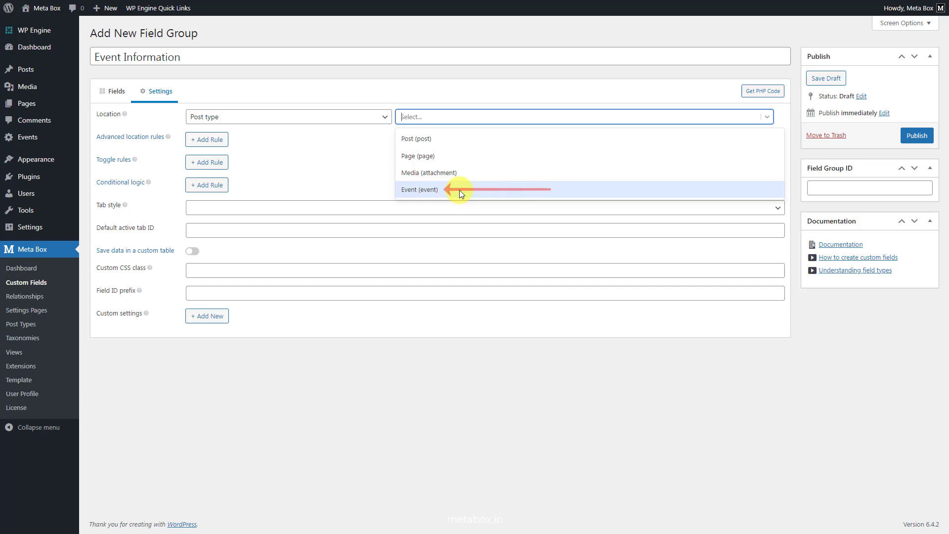
left_click(460, 191)
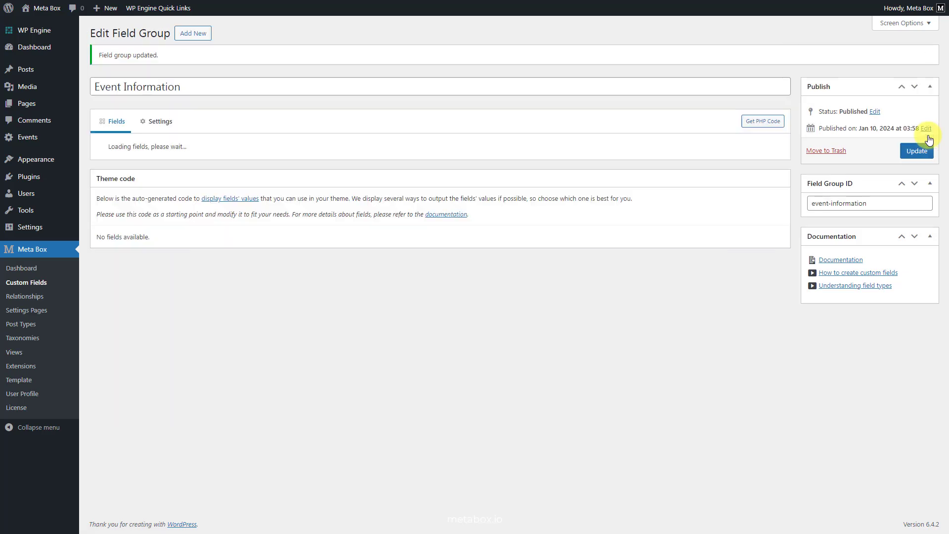
Step: Create a new event titled Houston Margarita Festival #12
mouse_move(46, 145)
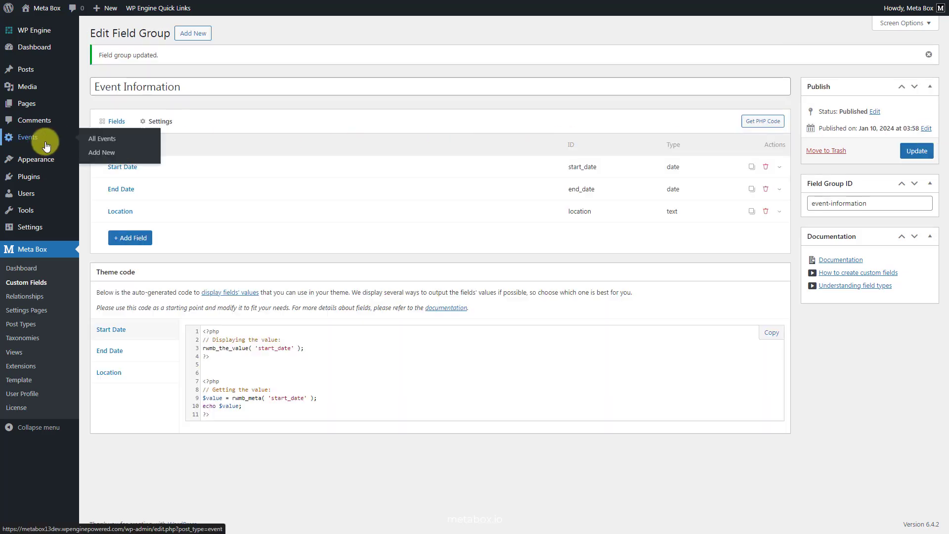
left_click(96, 153)
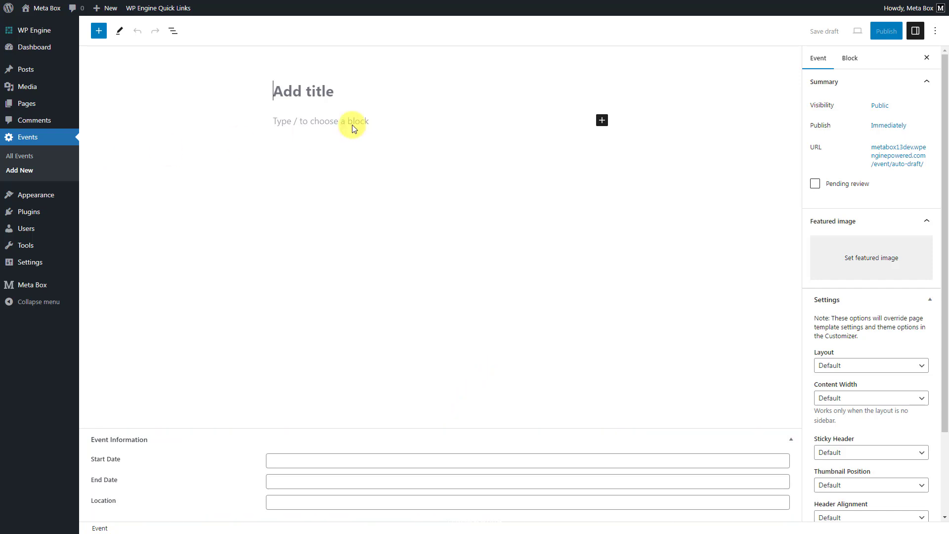
left_click(510, 89)
type("Houston Margarita Festival #12")
Step: Set the event's start date to 2024-01-08, end date to 2024-01-11 and location to Katra Lounge & Event Space
left_click(409, 460)
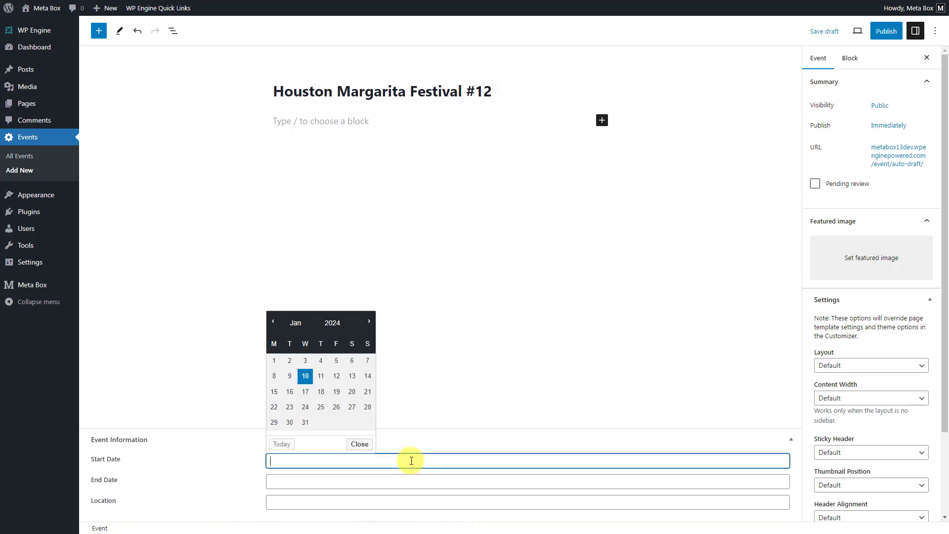
left_click(272, 380)
left_click(349, 485)
left_click(319, 394)
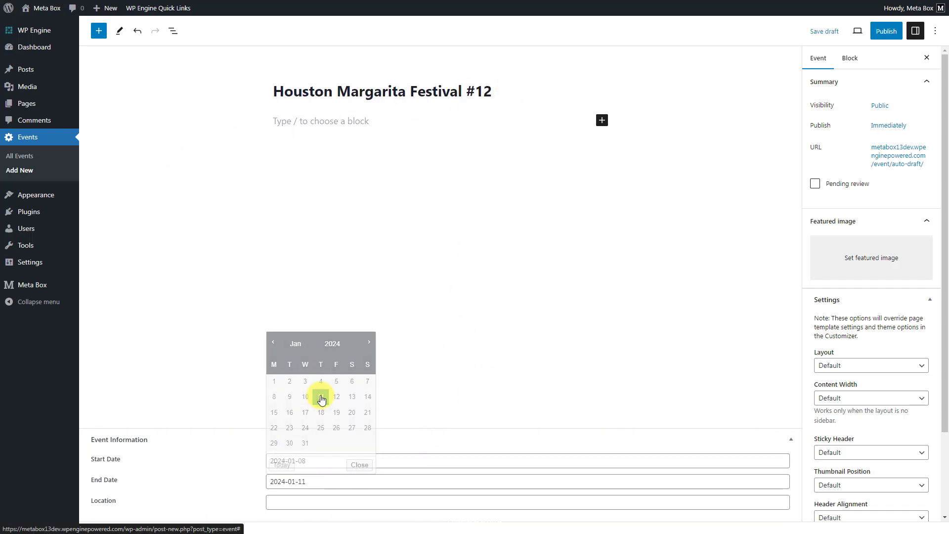
left_click(400, 502)
type("Katra Lounge & Event Space")
Step: Set 1.jpg from the media library as the event's featured image and publish the event
left_click(847, 276)
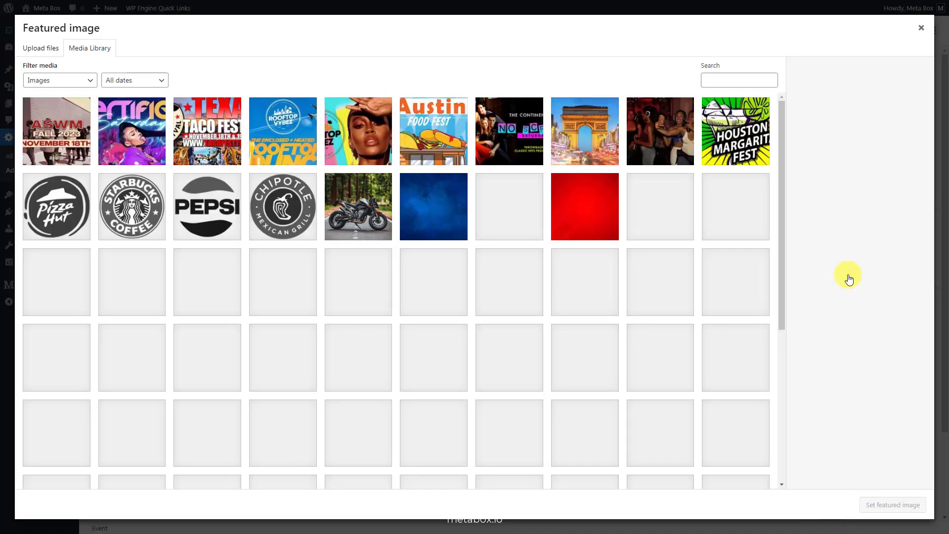
left_click(131, 131)
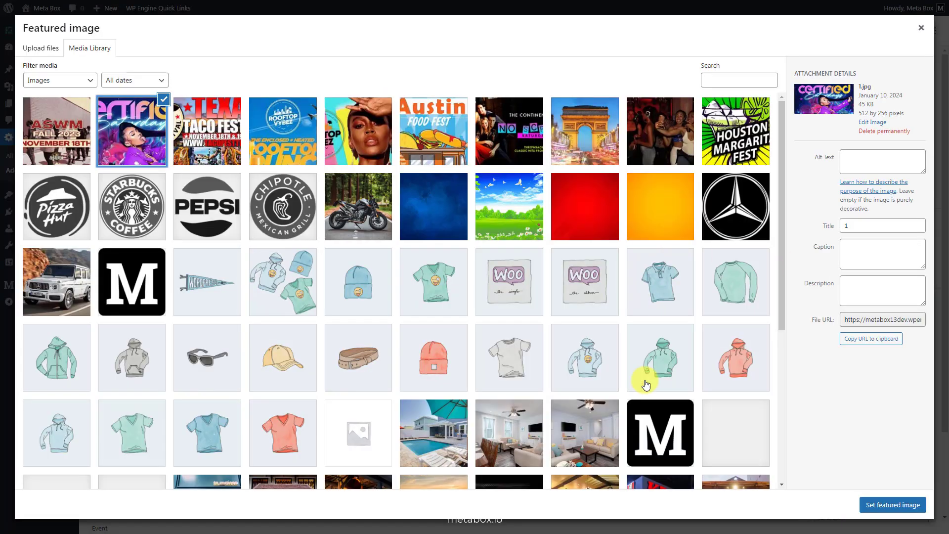
left_click(885, 505)
left_click(886, 30)
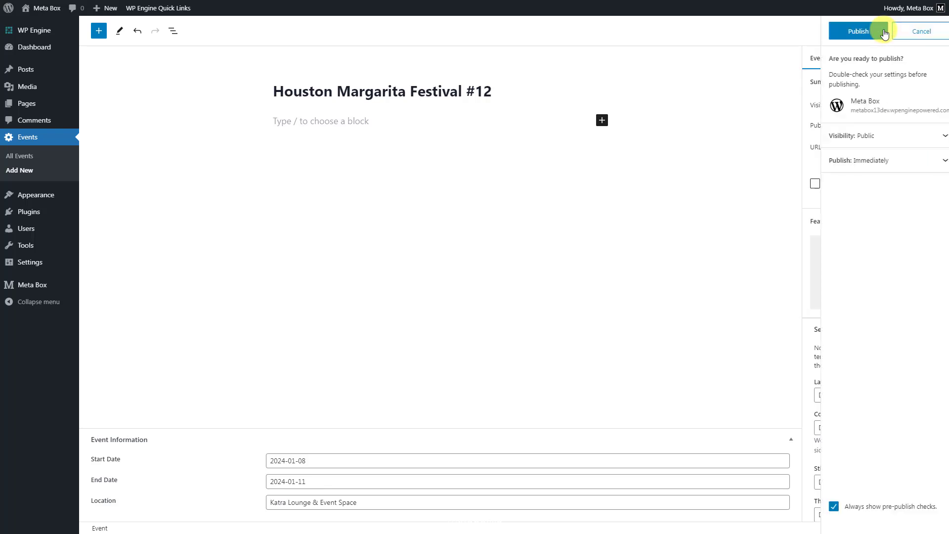
left_click(848, 32)
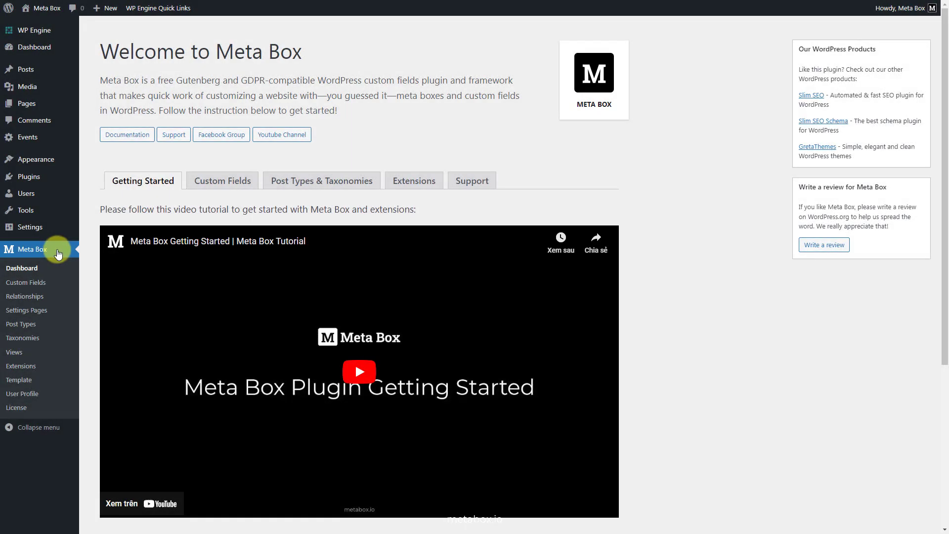
Step: Create a new Meta Box view titled Upcoming Events
left_click(17, 355)
left_click(139, 35)
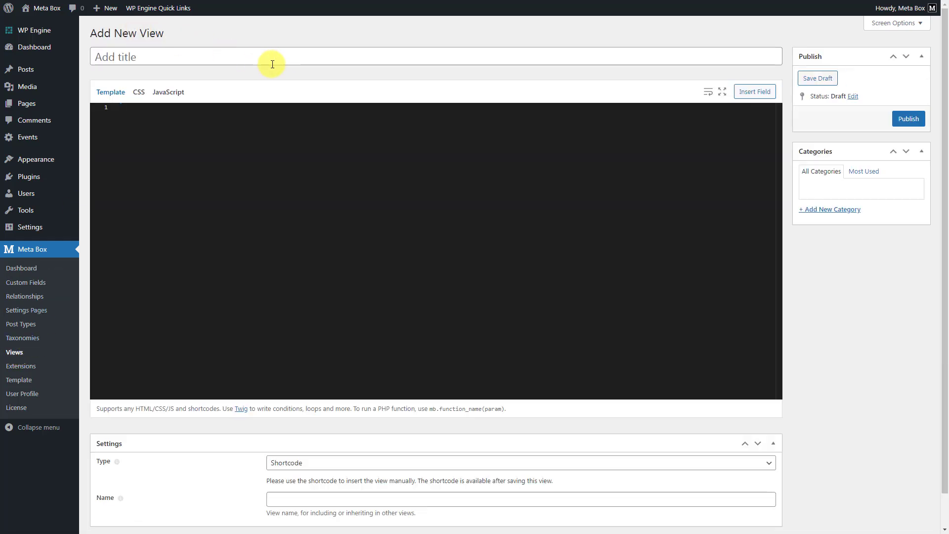
left_click(287, 59)
type("Upcoming Events")
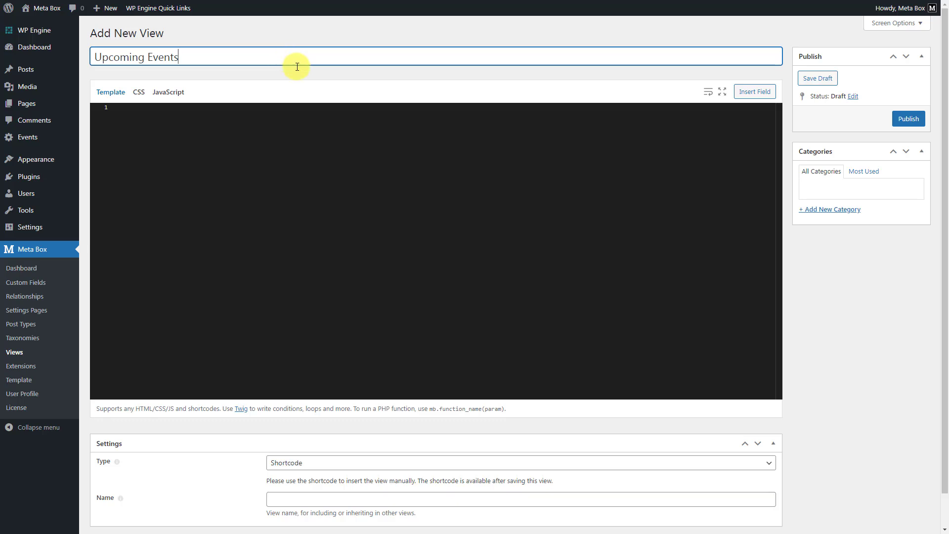
Step: Add template code that gets all 'event' posts with posts_per_page -1 and loops through them with {% for post in posts %} and {% endfor %}
left_click(340, 113)
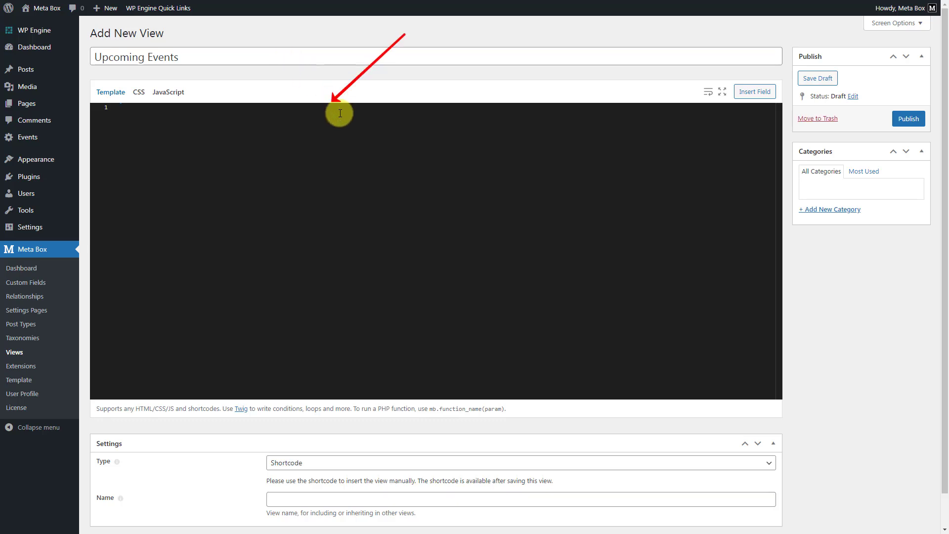
type("{% set args = { post_type: 'event', posts_per_page: -1 } %}")
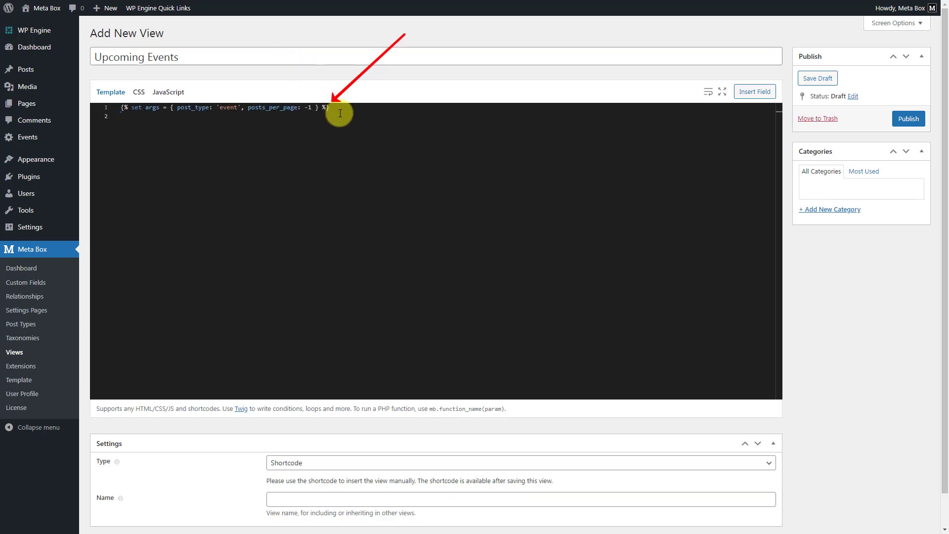
type("{% set posts = mb.get_posts( args ) %}")
key("Return")
type("{% for post in posts %} {% endfor %}")
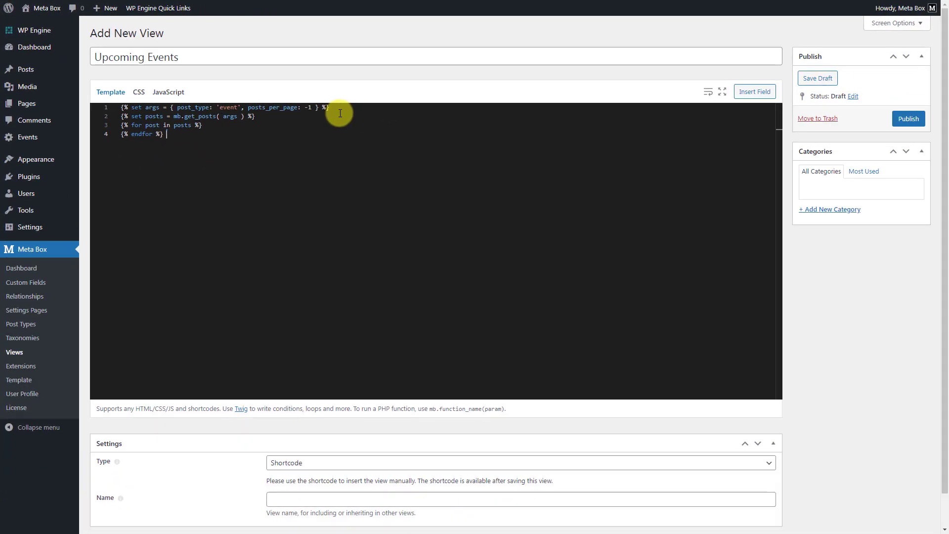
Step: Insert the post thumbnail field inside the for loop with the Large (1024x1024) image size
left_click(277, 124)
key("Return")
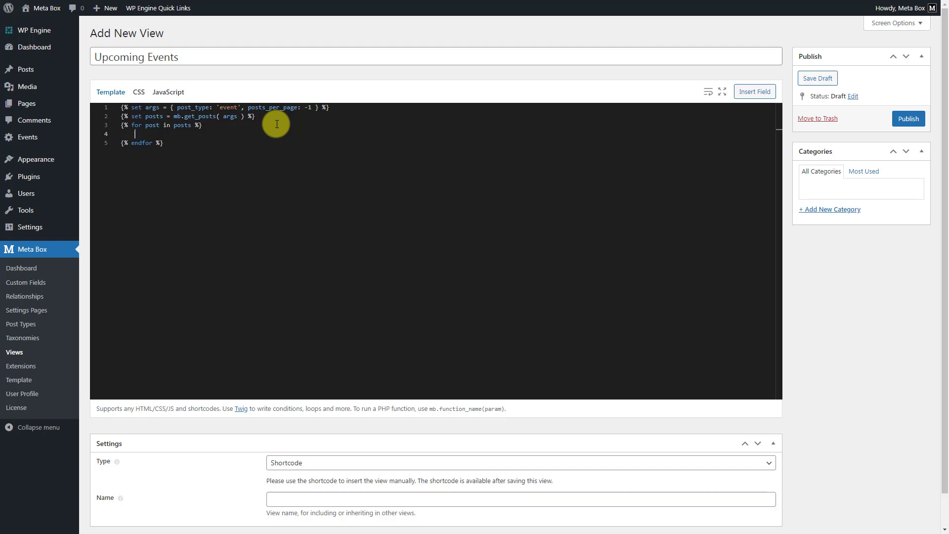
left_click(751, 92)
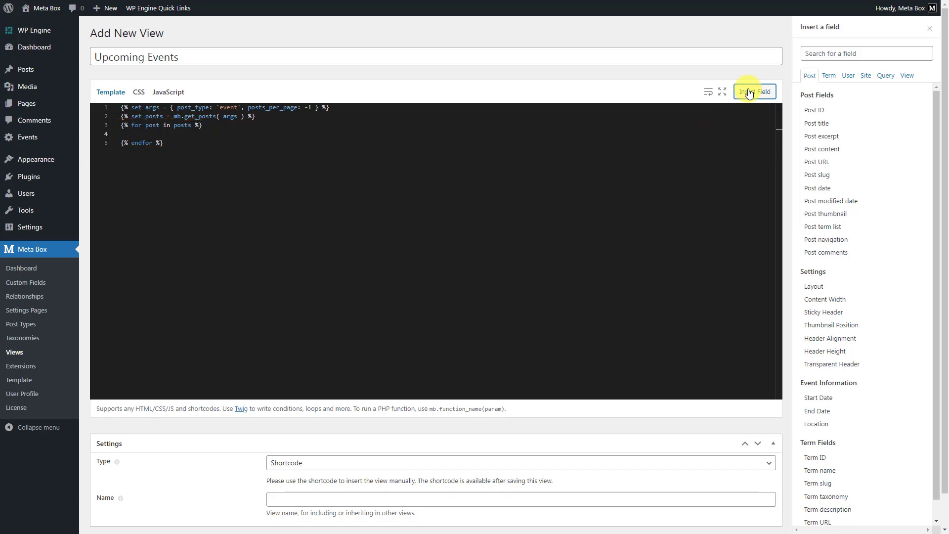
left_click(852, 216)
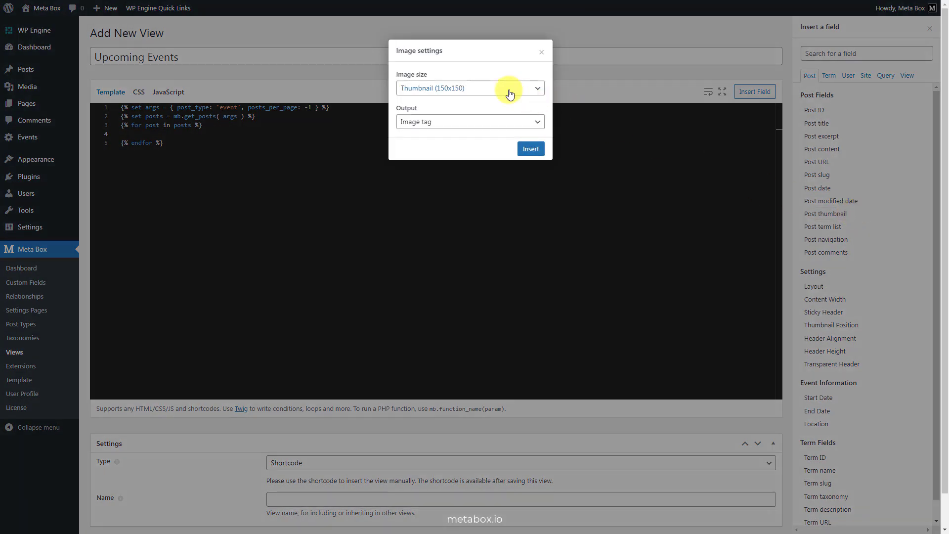
left_click(510, 91)
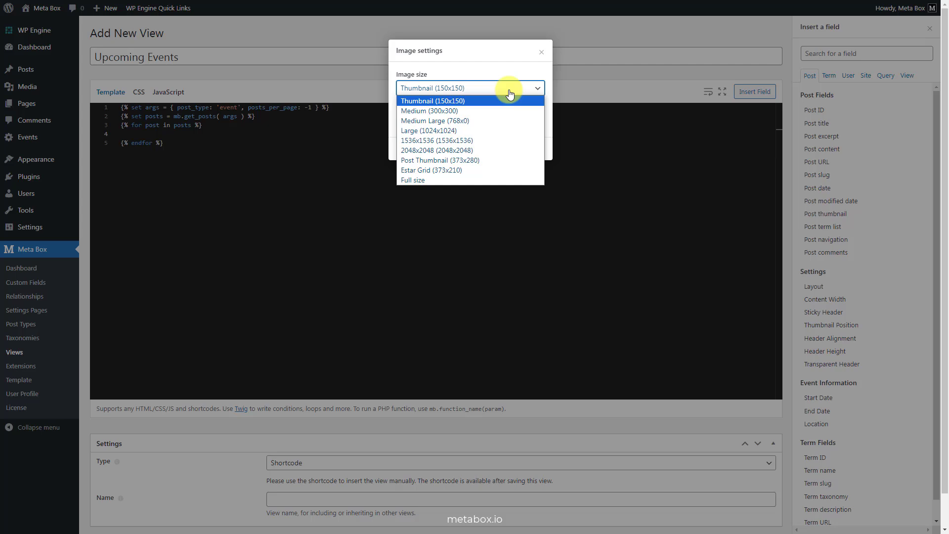
left_click(494, 130)
left_click(530, 150)
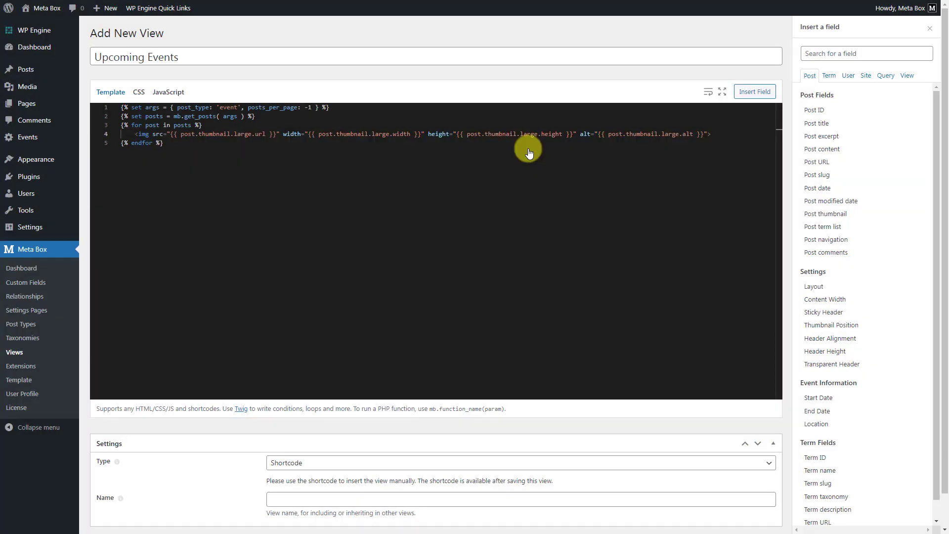
Step: Insert the post title and the Start Date field in the 2020-02-13 format on new lines below the thumbnail
key("Return")
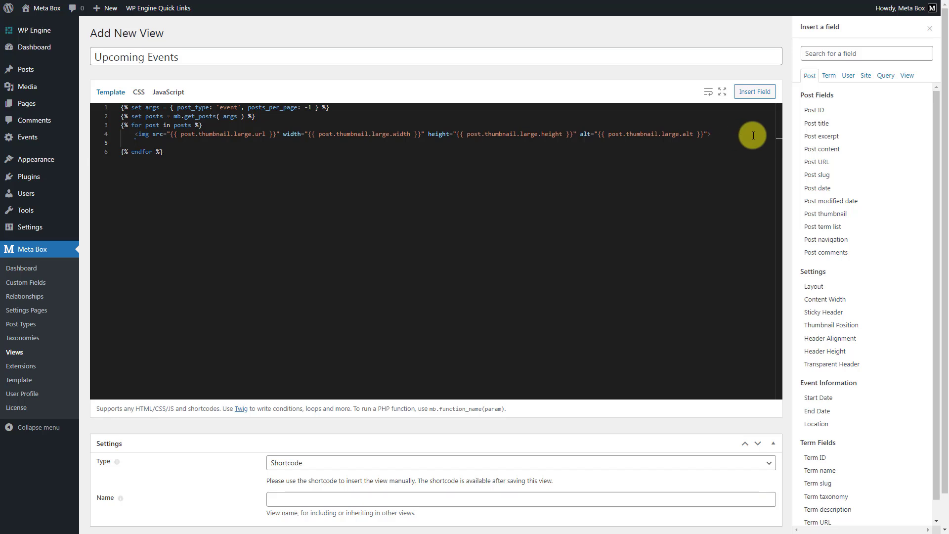
left_click(843, 128)
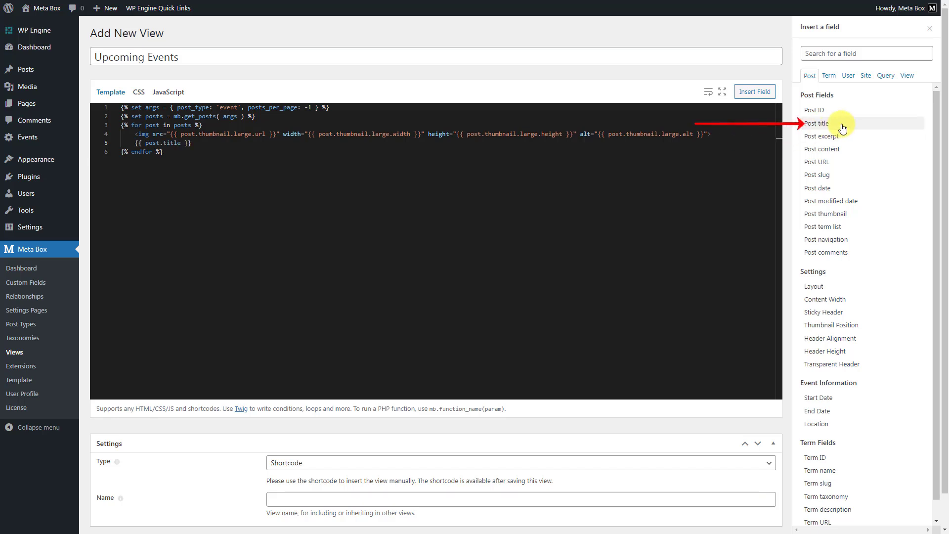
key("Return")
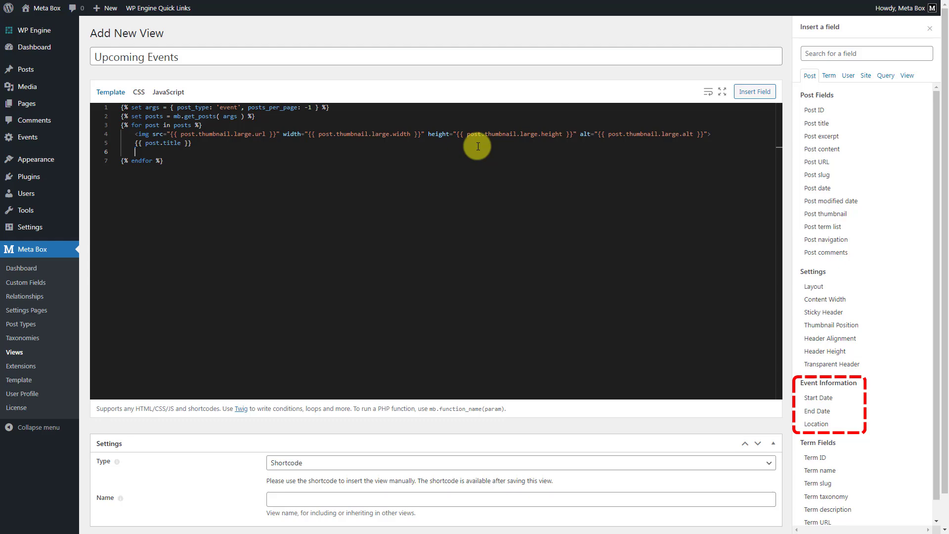
left_click(847, 401)
left_click(514, 92)
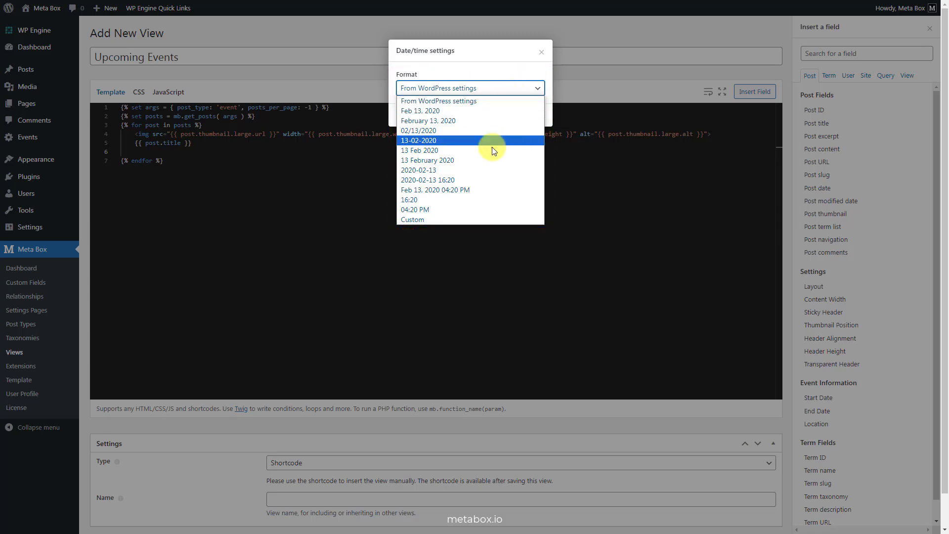
left_click(480, 169)
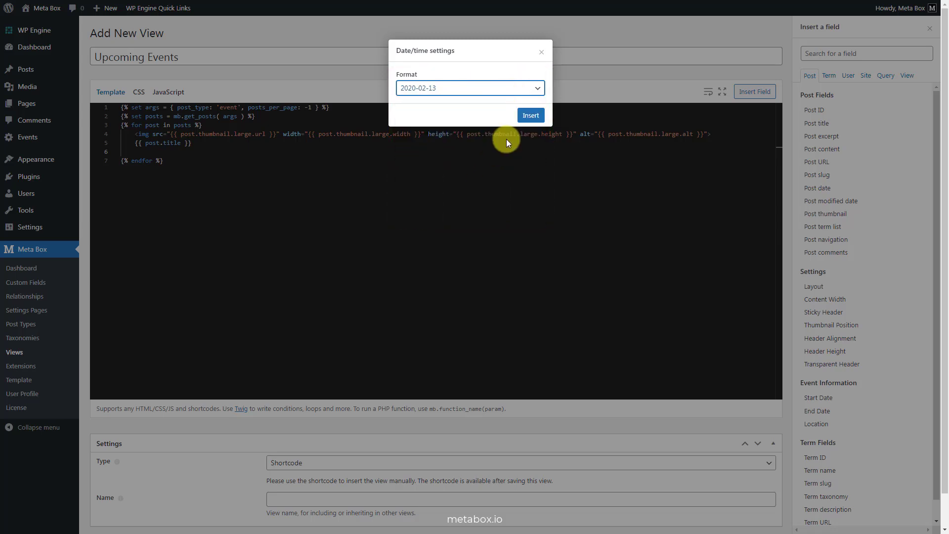
left_click(529, 116)
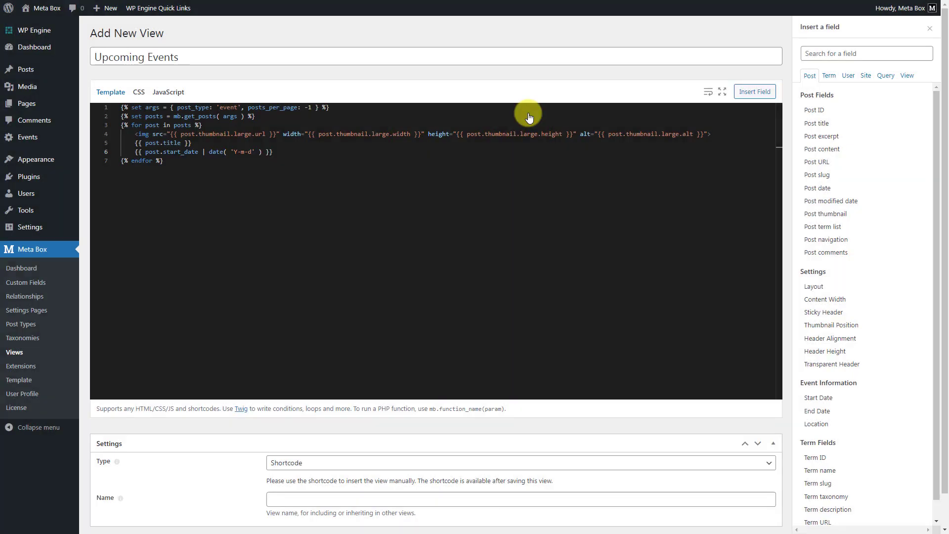
Step: Insert the End Date field in the 2020-02-13 format and the Location field on new lines below the start date
left_click(405, 154)
key("Return")
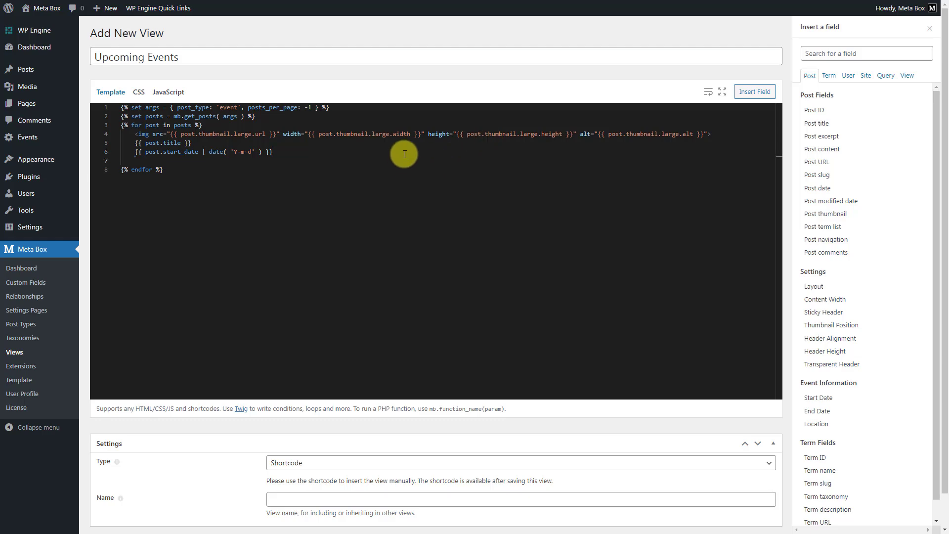
left_click(839, 413)
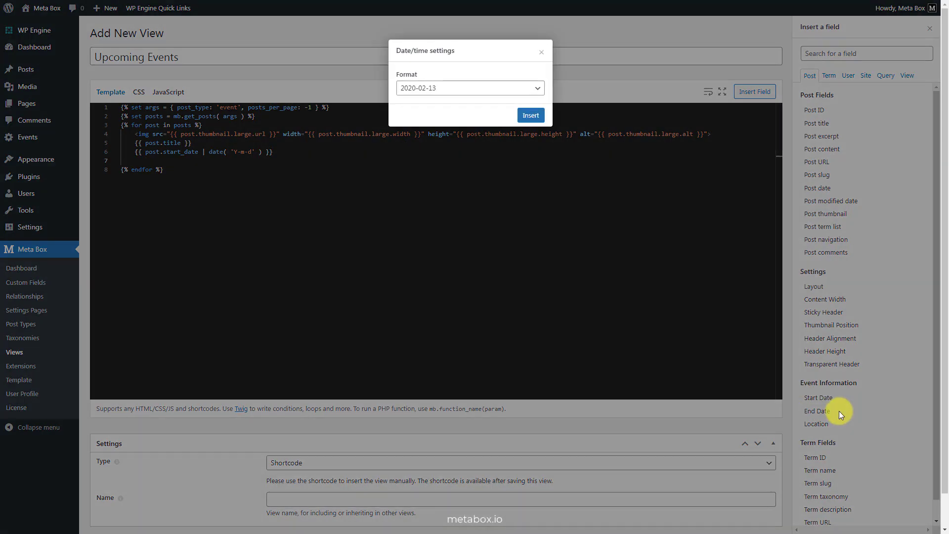
left_click(529, 115)
left_click(333, 159)
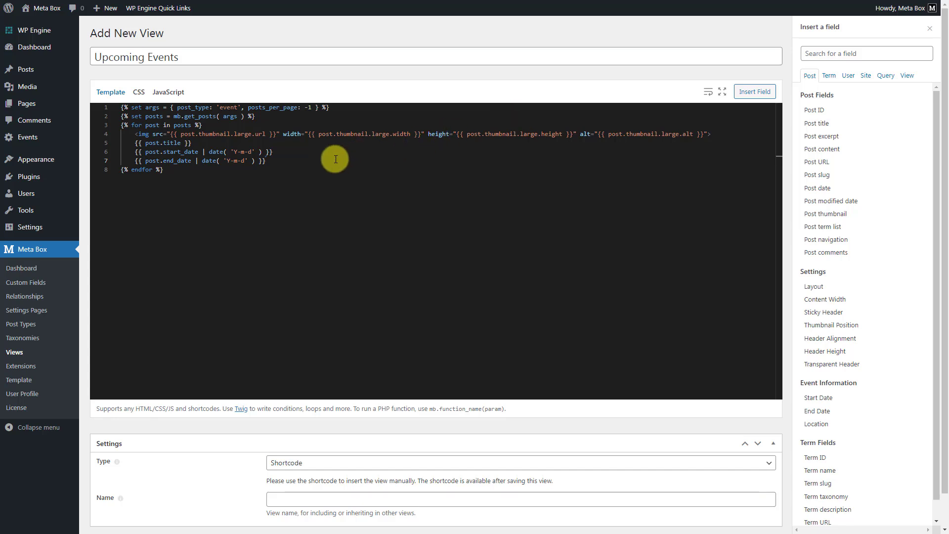
key("Return")
left_click(841, 424)
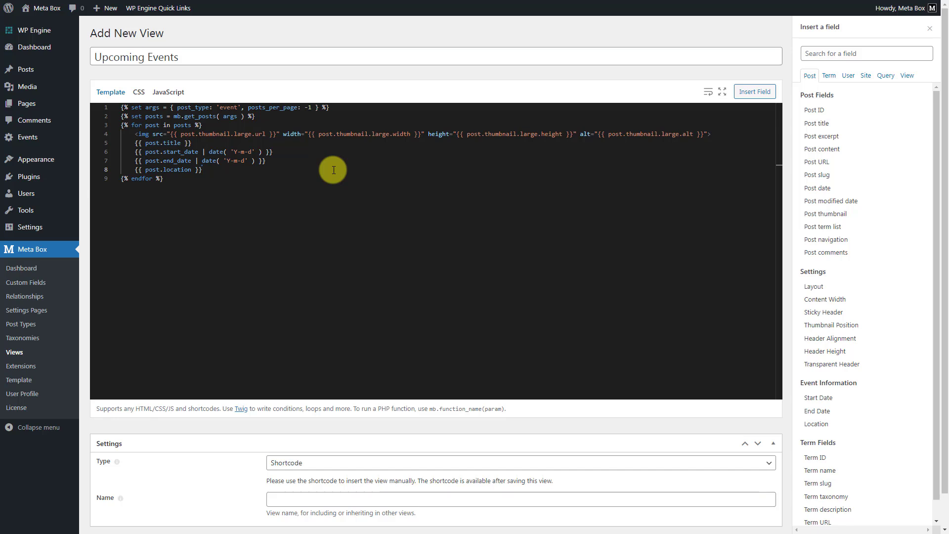
Step: Close the field list, publish the Upcoming Events view as a shortcode, and select its generated shortcode
left_click(930, 28)
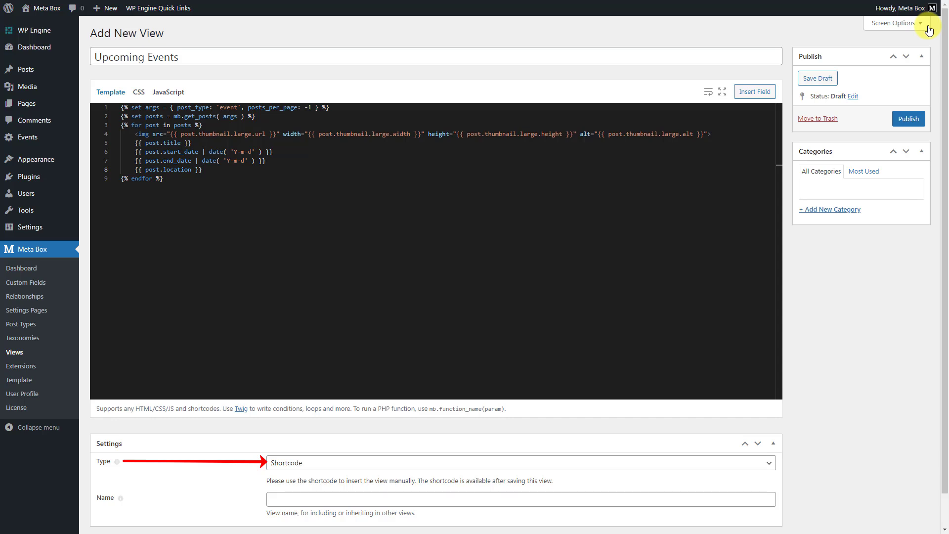
left_click(908, 119)
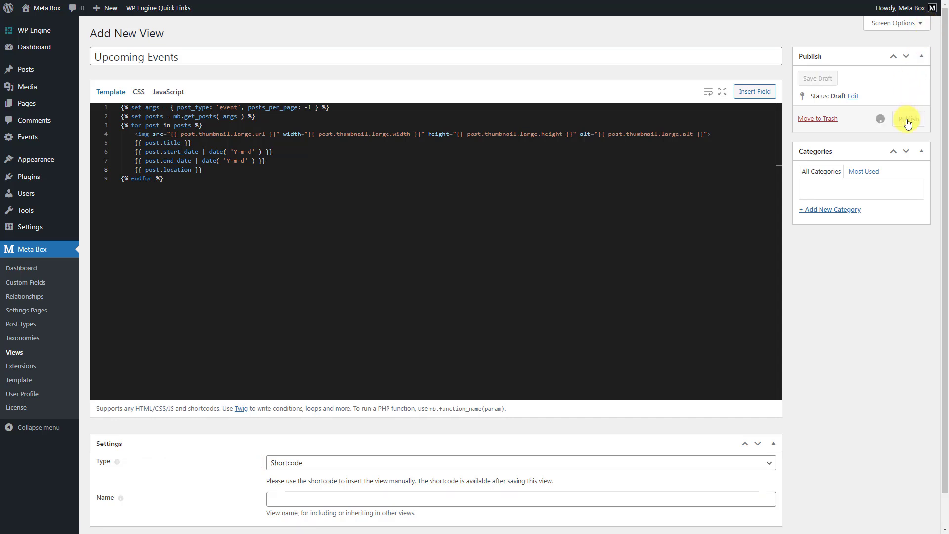
left_click(918, 279)
key("ctrl+c")
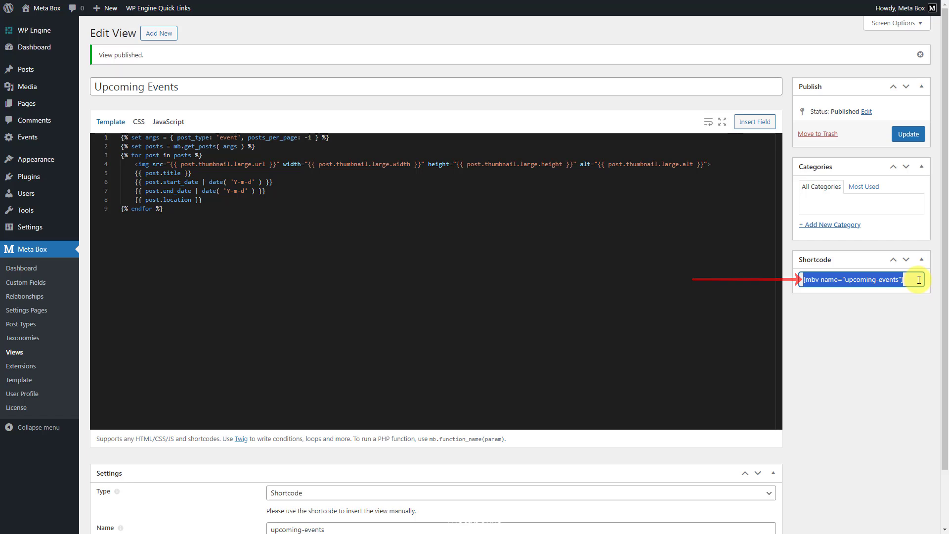
Step: Open the Home front page for editing and go to the end of its content
mouse_move(41, 107)
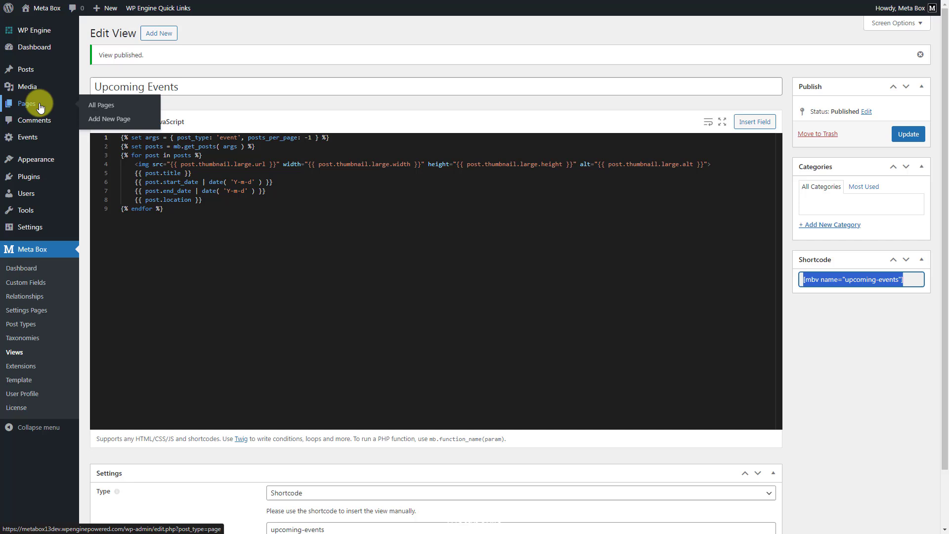
left_click(102, 106)
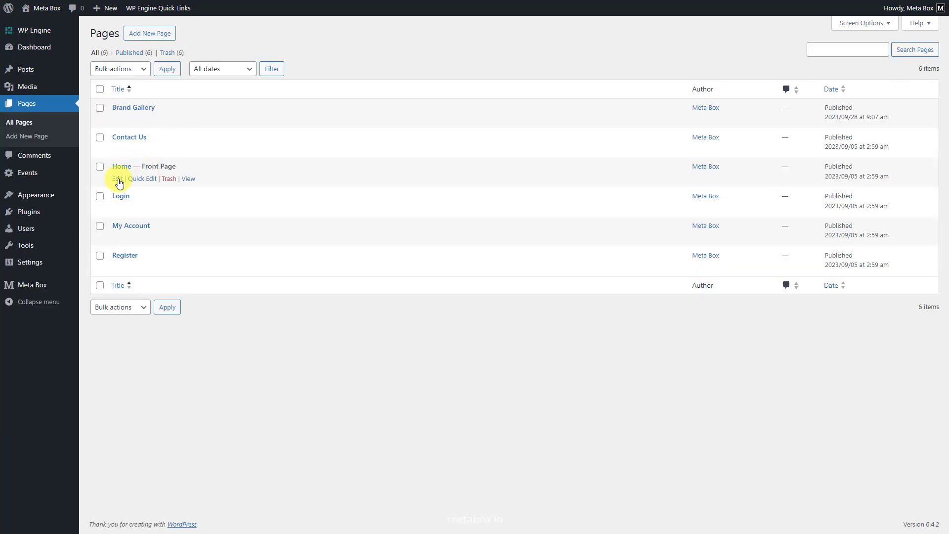
left_click(118, 179)
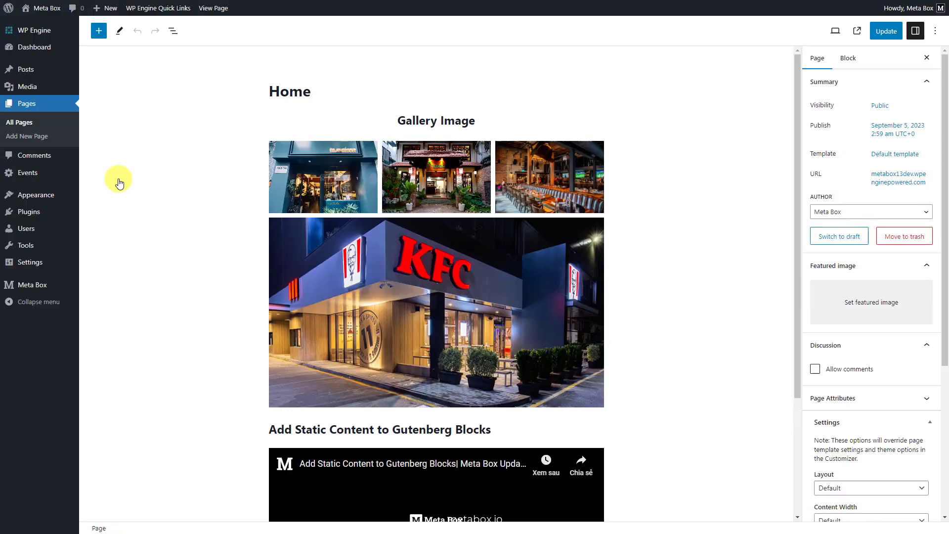
scroll(119, 183, "down", 3)
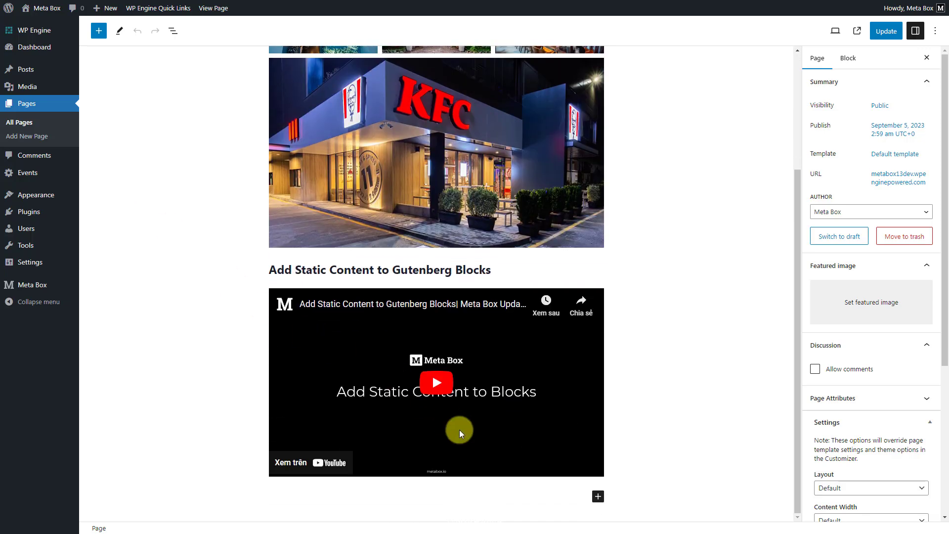
Step: Add a Shortcode block containing [mbv name="upcoming-events"] at the end of the Home page content and update the page
left_click(598, 497)
type("short")
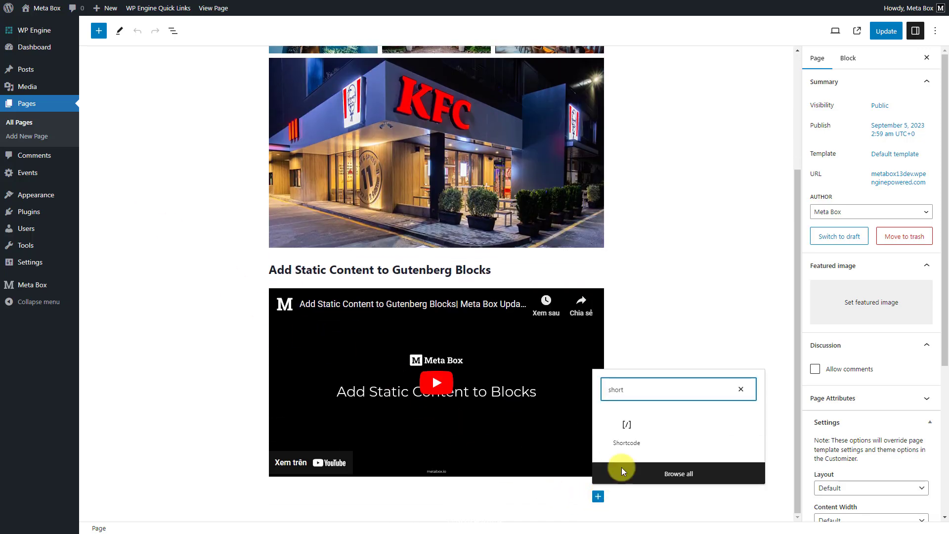
left_click(627, 430)
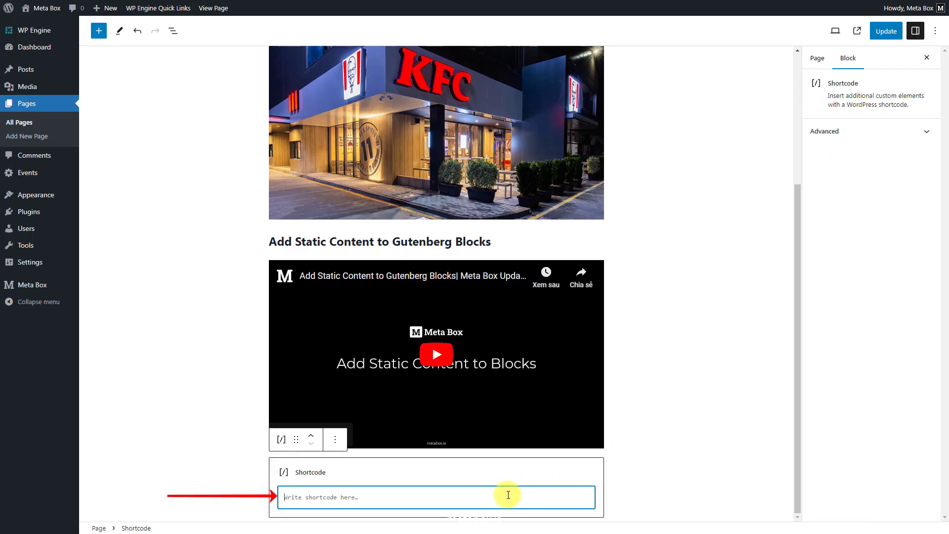
key("ctrl+v")
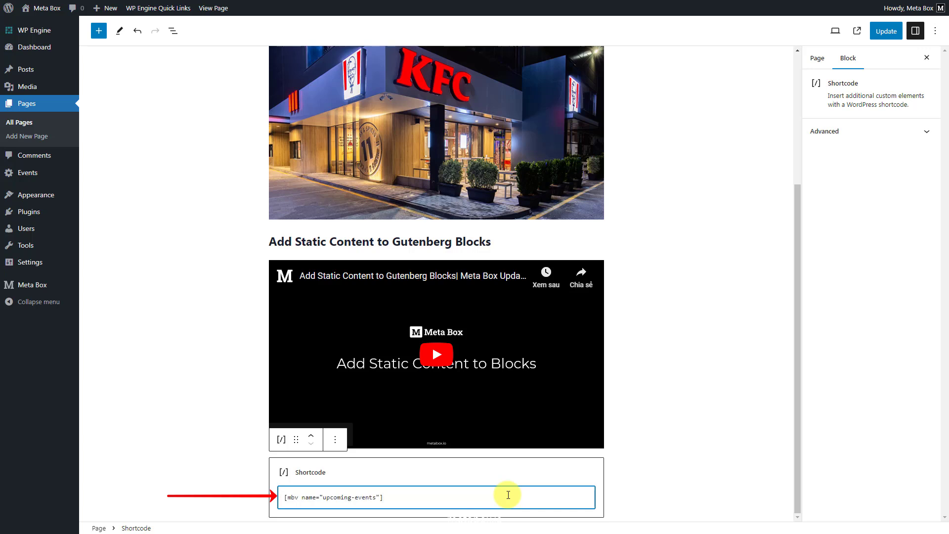
left_click(881, 39)
Step: View the published Home page and examine how the events list is displayed below the video
left_click(857, 33)
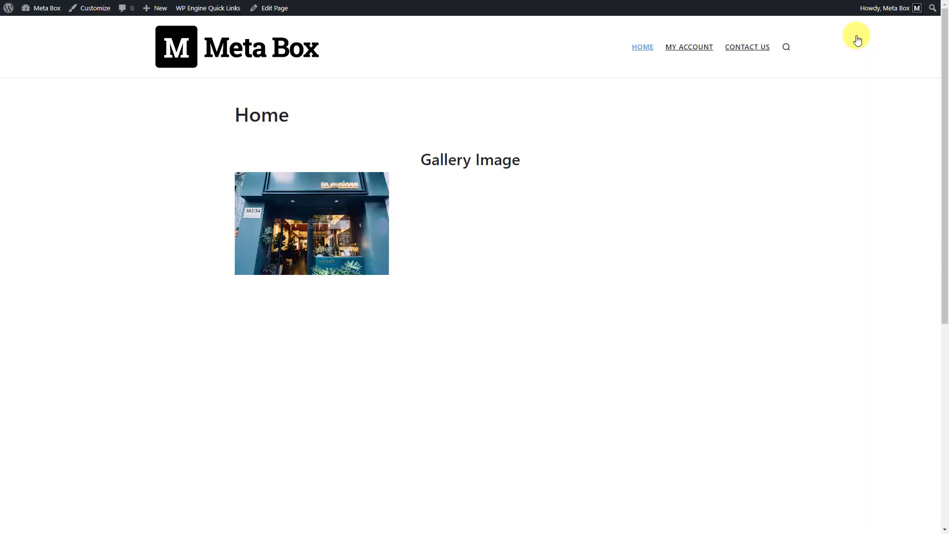
scroll(858, 40, "down", 15)
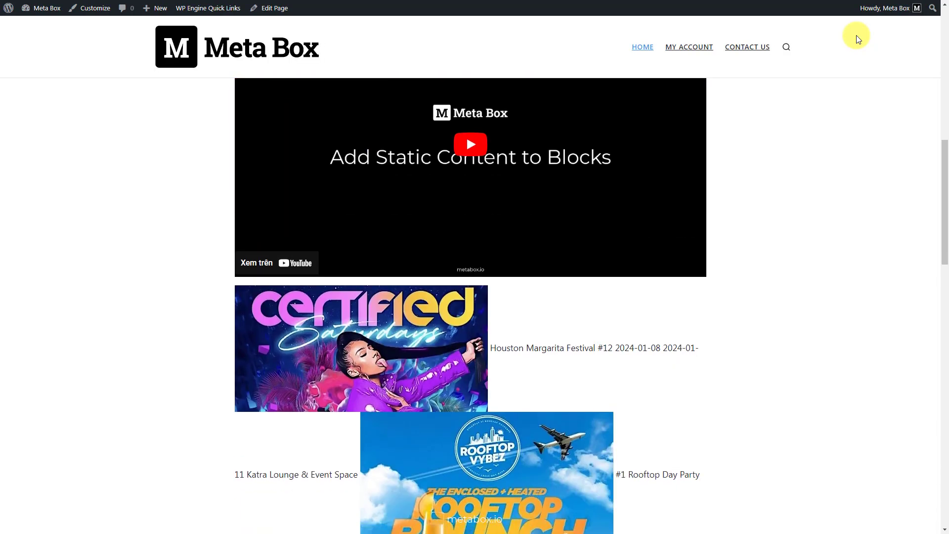
scroll(858, 40, "down", 10)
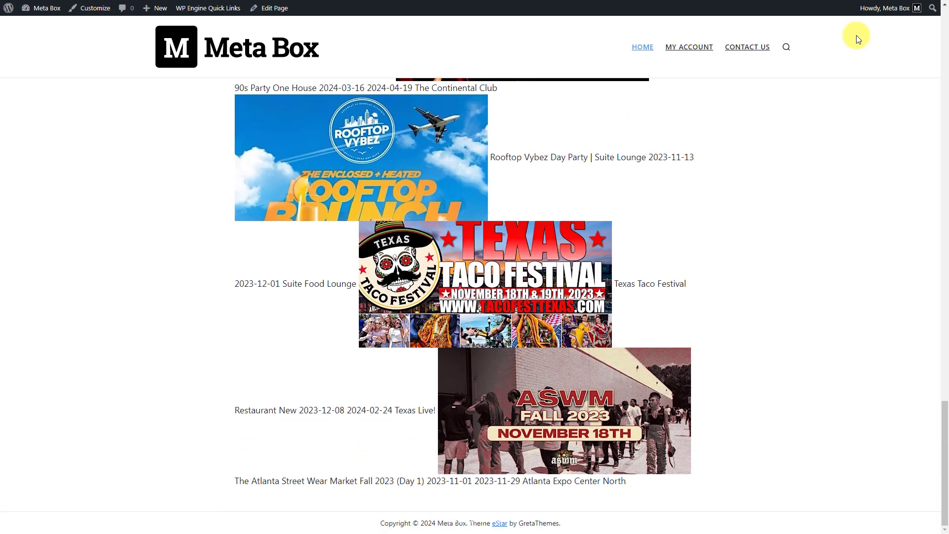
scroll(858, 38, "up", 7)
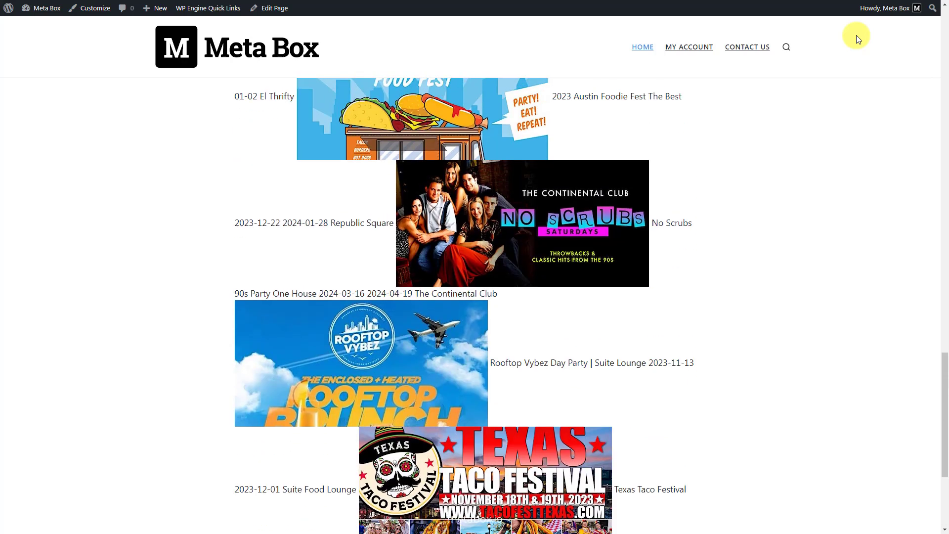
scroll(858, 38, "up", 7)
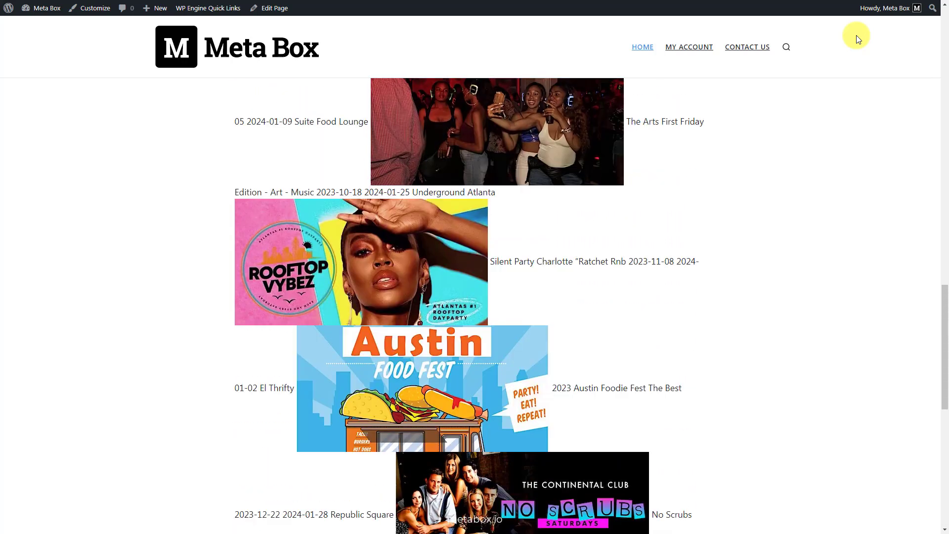
scroll(857, 39, "up", 5)
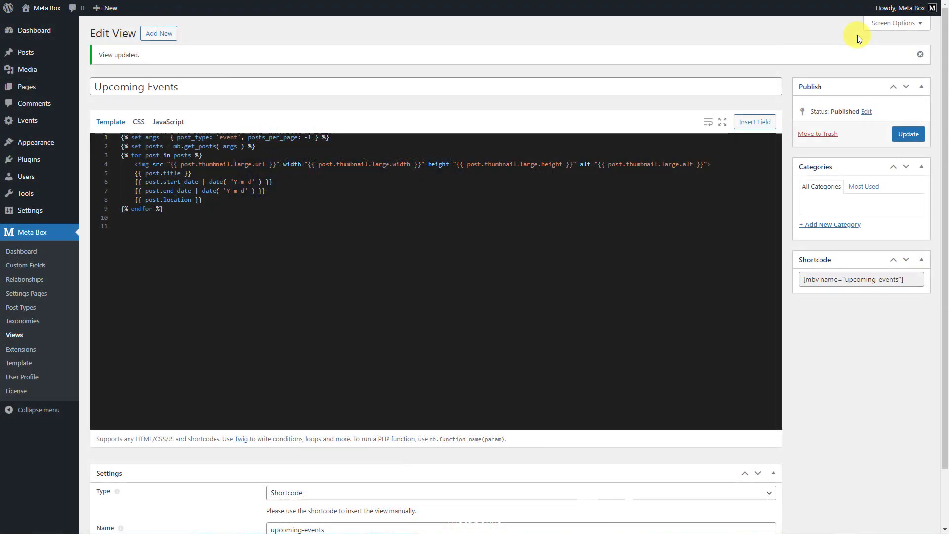
Step: Insert the Font Awesome 5.15.4 all.min.css stylesheet link from cdnjs above the existing code in the Upcoming Events view template
left_click(121, 137)
key("Return")
key("Return")
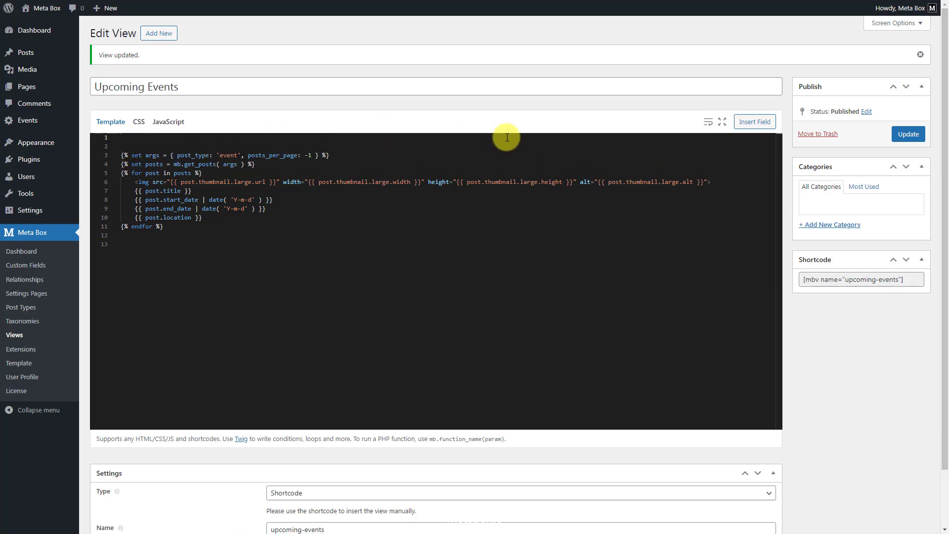
type("<link rel=\"stylesheet\" href=\"https://cdnjs.cloudflare.com/ajax/libs/font-awesome/5.15.4/css/all.min.css\" />")
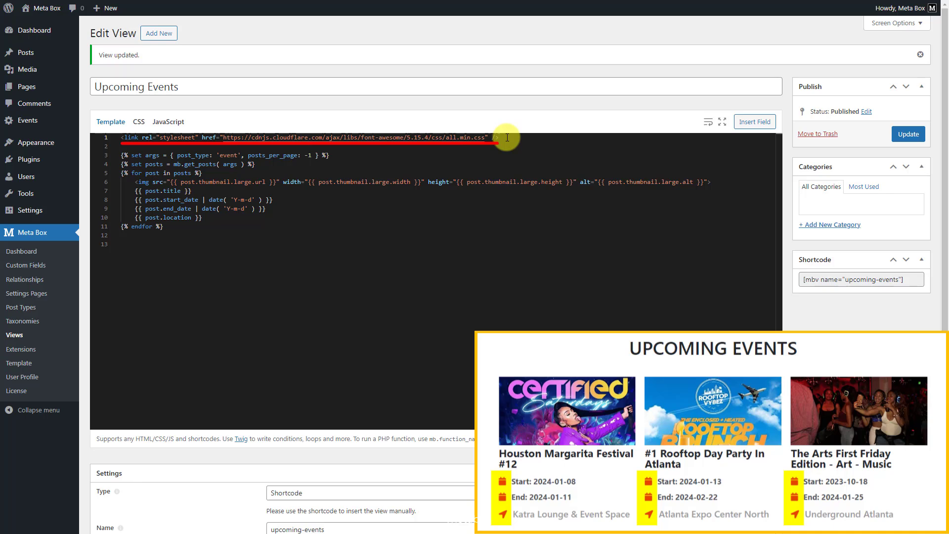
Step: Open an mb-container div above the indented template code and add an "Upcoming Events" h1 with id mb_header and class md_headline
key("Return")
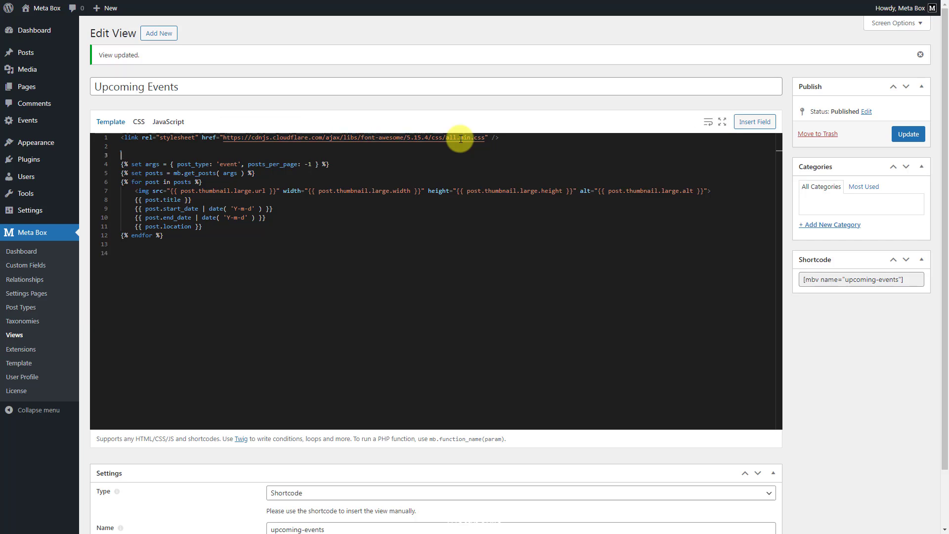
type("<div class=\"mb-container\">")
left_click_drag(170, 236, 90, 162)
key("Tab")
left_click(229, 154)
key("Return")
type("<h1 id=\"mb_header\" class=\"md_headline\">Upcoming Events</h1>")
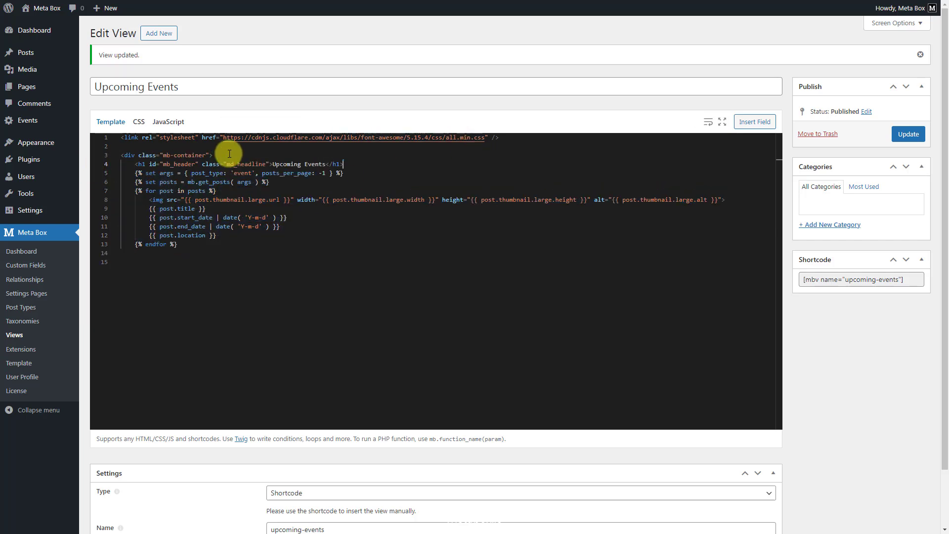
Step: Open a div with class mb-dynamic-list after the get_posts line and indent the whole post loop inside it
left_click(293, 183)
key("Return")
type("<div class=\"mb-dynamic-list\">")
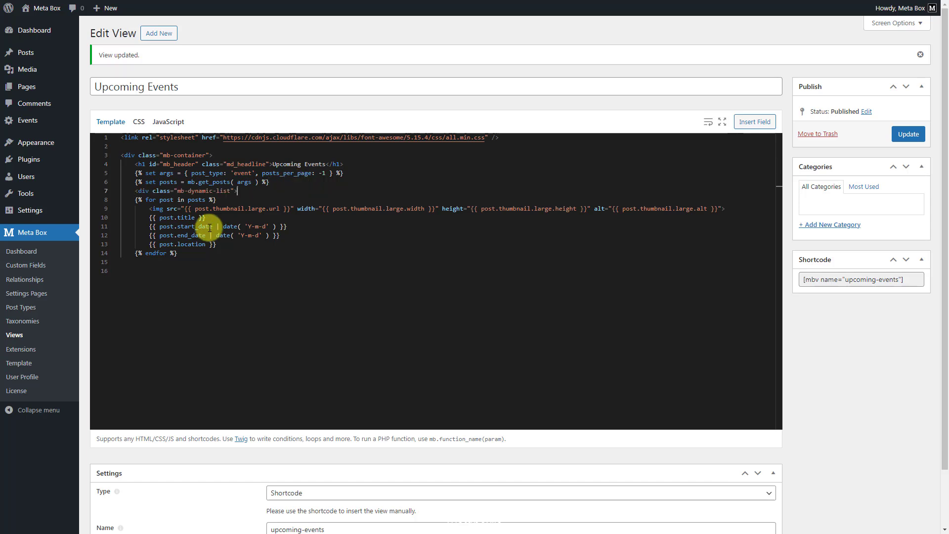
left_click_drag(179, 253, 135, 204)
key("Tab")
Step: Open a div with class mb-block at the start of the post loop and indent the thumbnail image line inside it
left_click(257, 199)
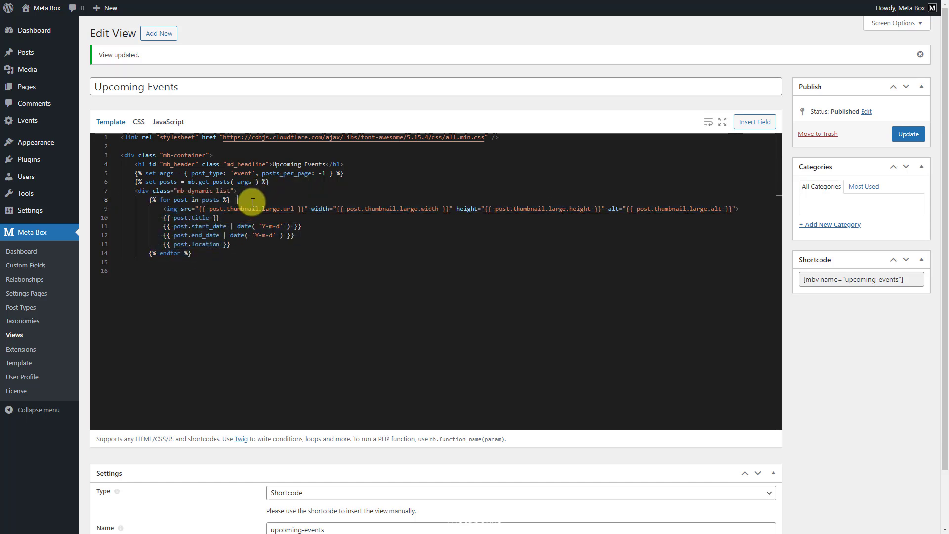
key("Return")
key("Tab")
type("<div class=\"mb-block\">")
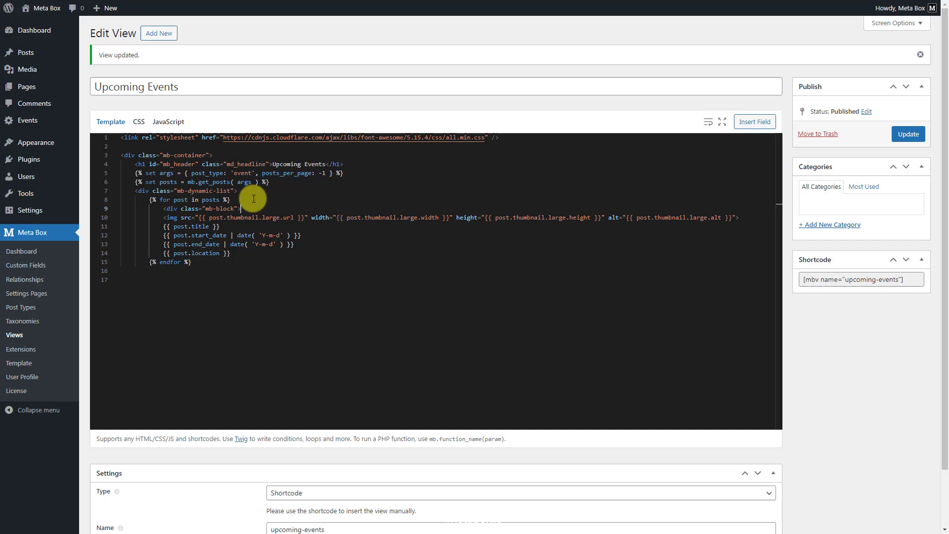
left_click(164, 218)
key("Tab")
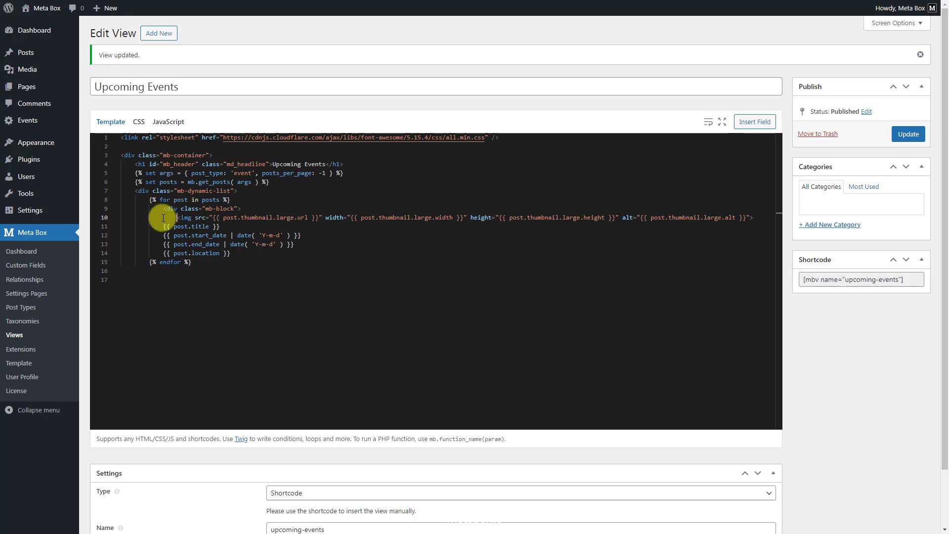
Step: Open a div with class mb_content below the image and indent the title, date and location lines
left_click(755, 218)
key("Return")
type("<div class=\"mb_content\">")
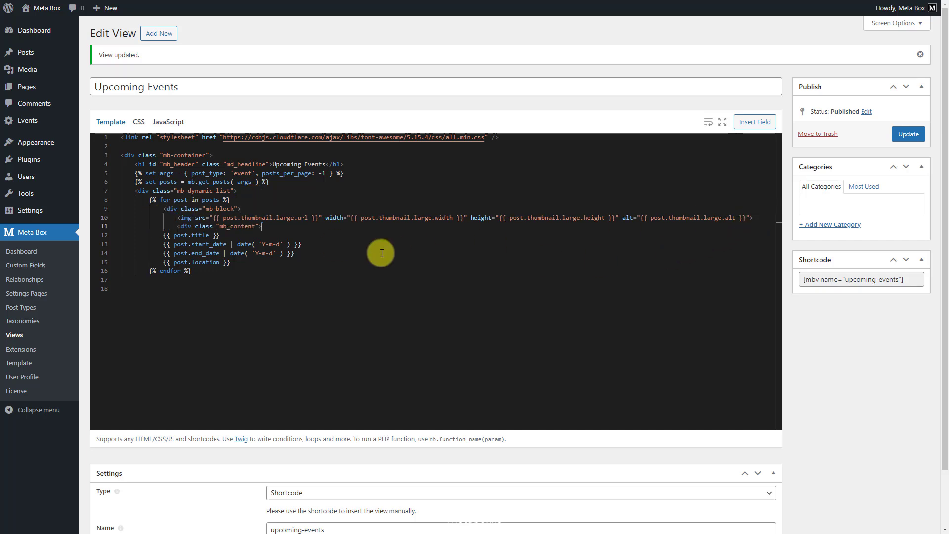
left_click_drag(234, 263, 162, 235)
key("Tab")
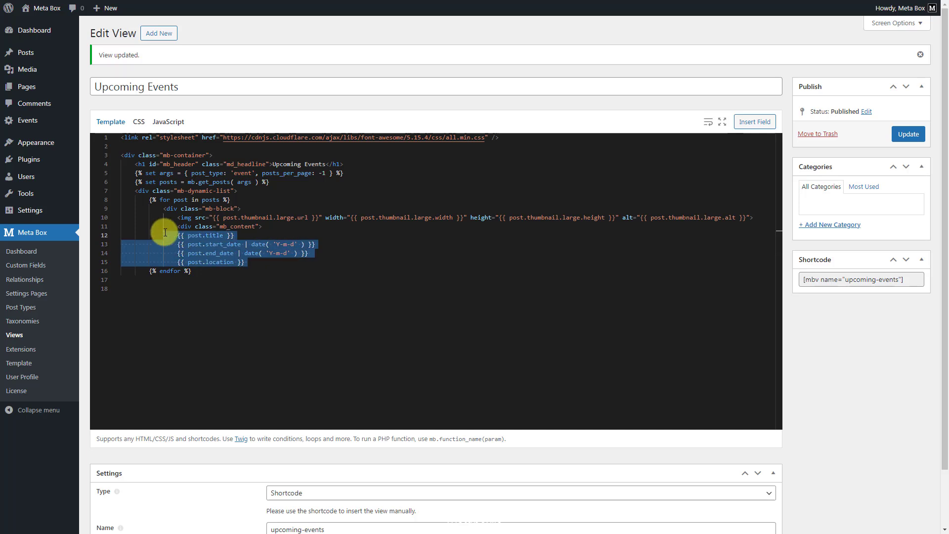
Step: Wrap the post title, indented inside the content div, in a div with class mb_title
left_click(271, 226)
left_click(191, 235)
type("<div class=\"mb_title\">")
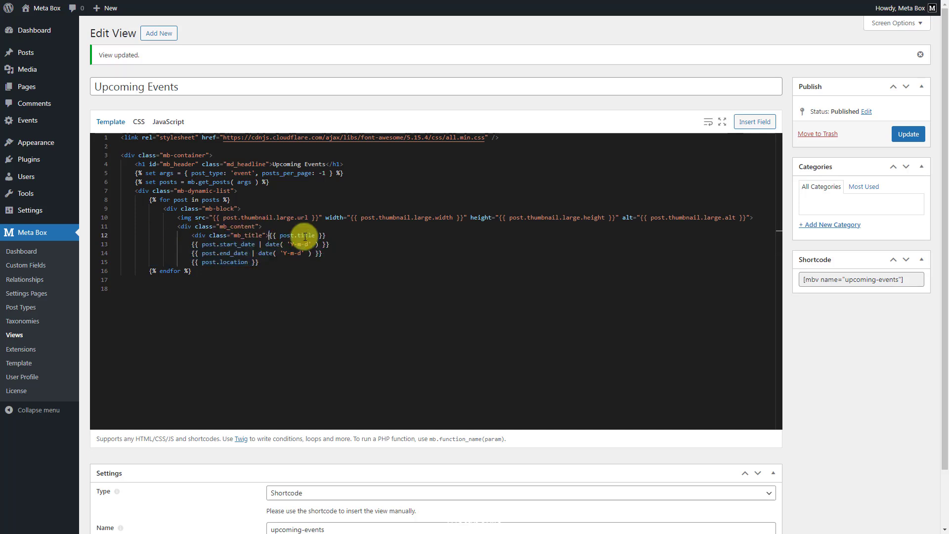
left_click(360, 236)
type("</div>")
Step: Wrap the start date in a div with class mb_startdate, with an fa fa-calendar icon and a "Start:" label before it
key("Return")
type("<div class=\"mb_startdate\">")
key("Return")
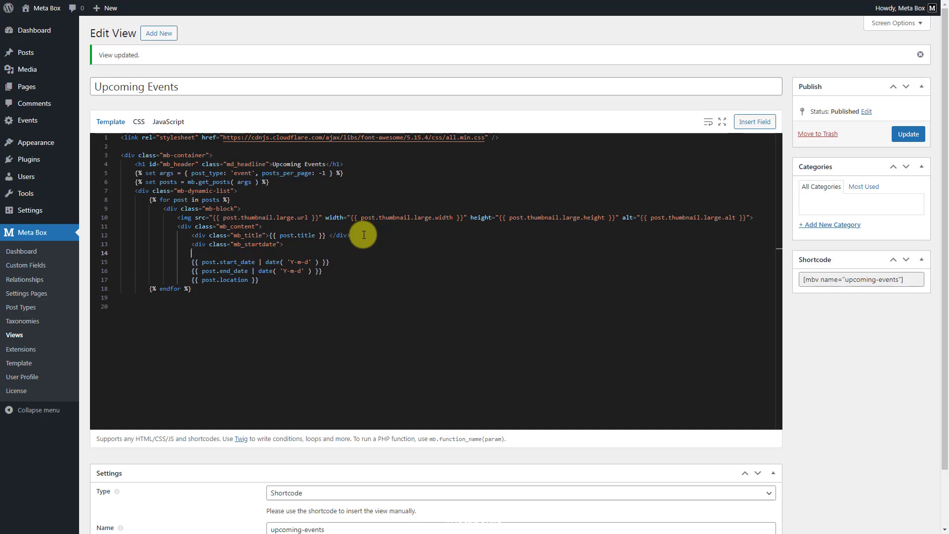
type("<i class=\"fa fa-calendar\"></i>")
left_click(193, 263)
key("Tab")
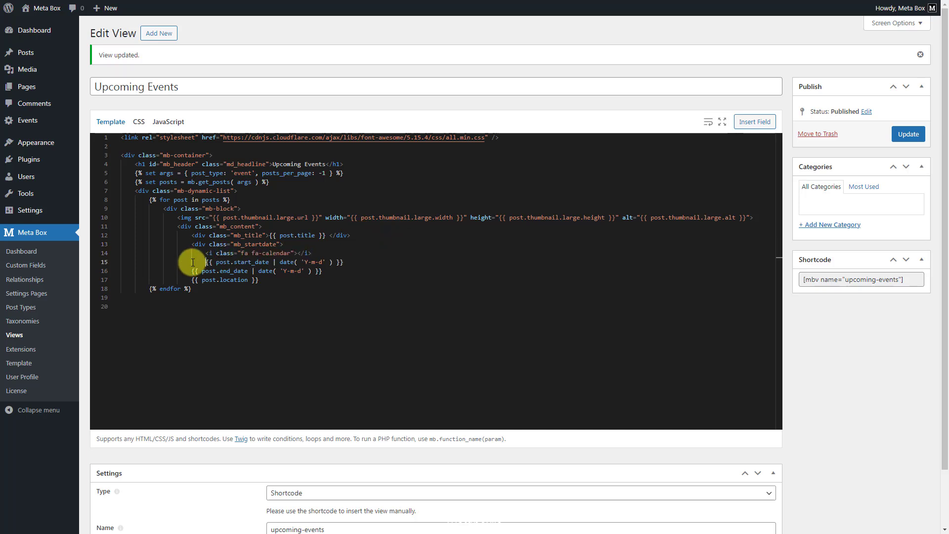
type("Start:")
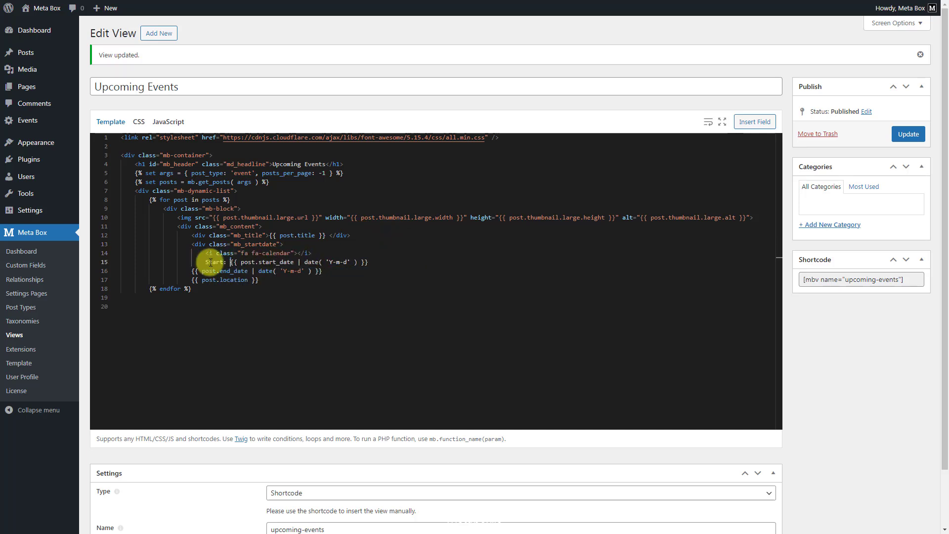
left_click(380, 261)
key("Return")
type("</div>")
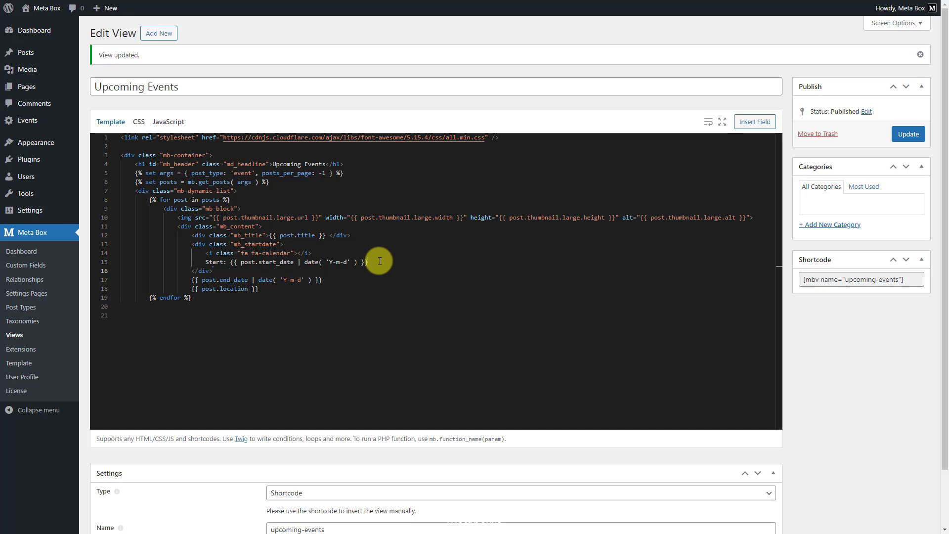
Step: Wrap the end date in a div with class mb_enddate, with an fa fa-calendar icon and an "End:" label before it
key("Return")
type("<div class=\"mb_enddate\">")
key("Return")
type("<i class=\"fa fa-calendar\"></i>")
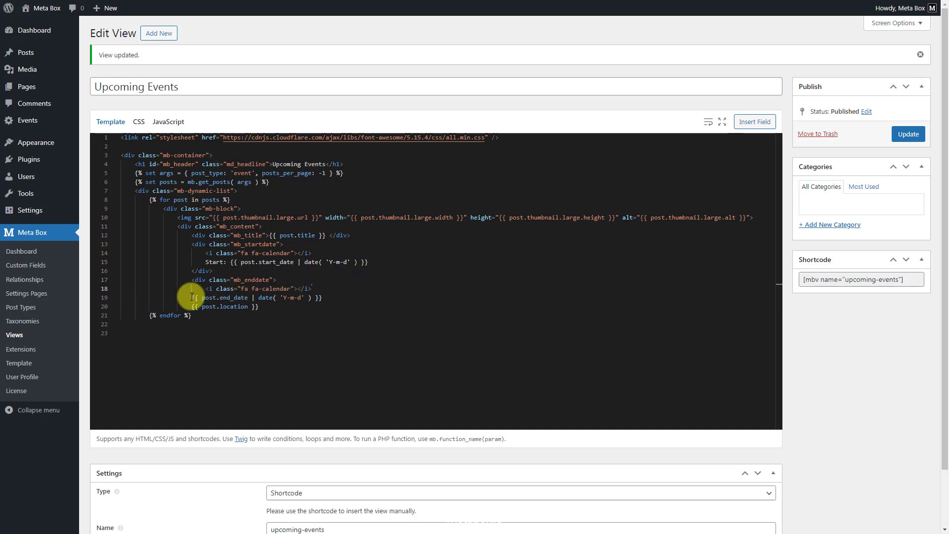
left_click(192, 297)
key("Tab")
type("End:")
left_click(370, 297)
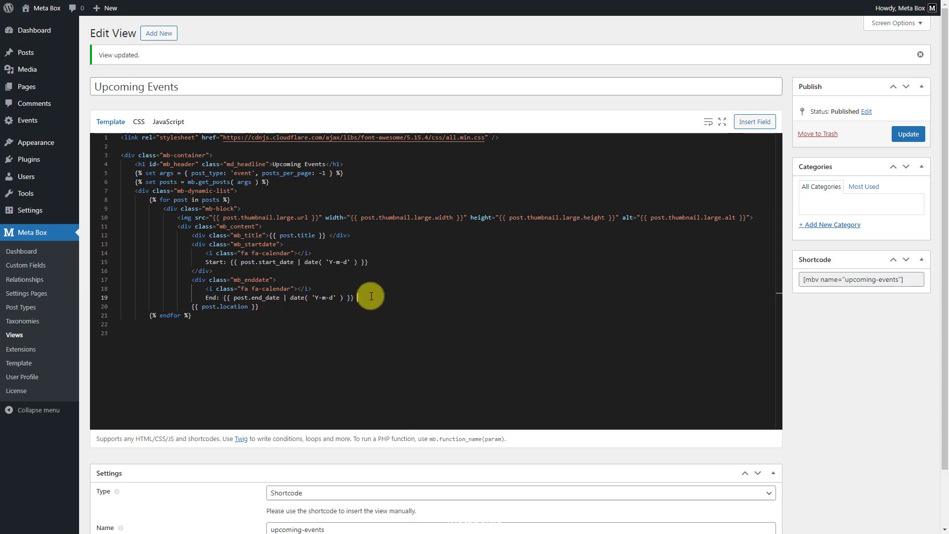
key("Return")
type("</div>")
Step: Wrap the location in a div with class mb_location, with an fa fa-location-arrow icon before it
key("Return")
type("<div class=\"mb_location\">")
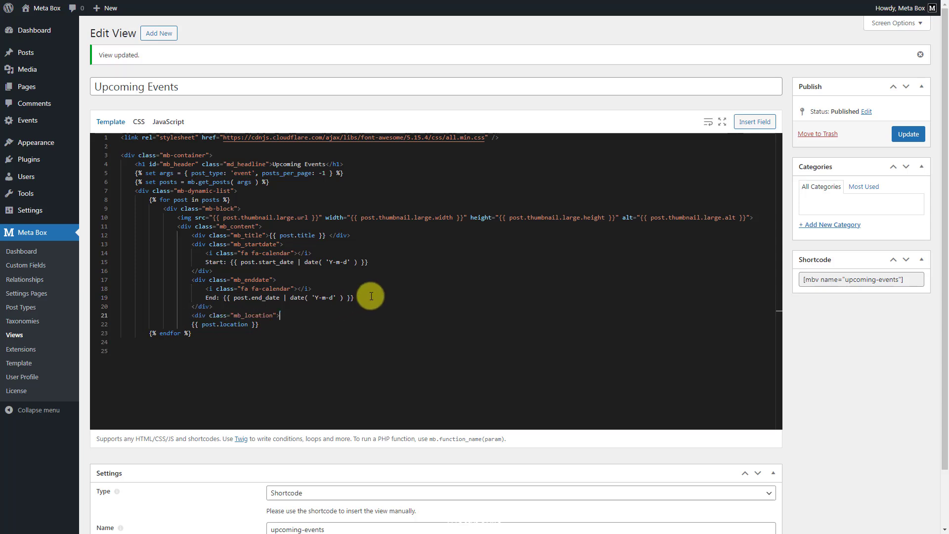
key("Return")
type("<i class=\"fa fa-location-arrow\"></i>")
left_click(192, 333)
key("Tab")
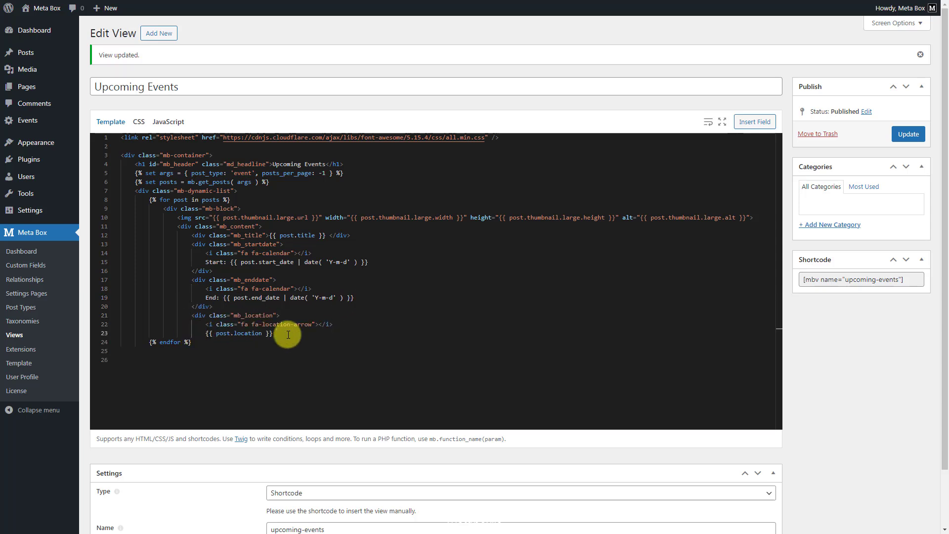
key("Return")
type("</div>")
Step: Close the mb_content and mb-block divs before endfor, and the mb-dynamic-list and mb-container divs after it
key("Return")
type("</div>")
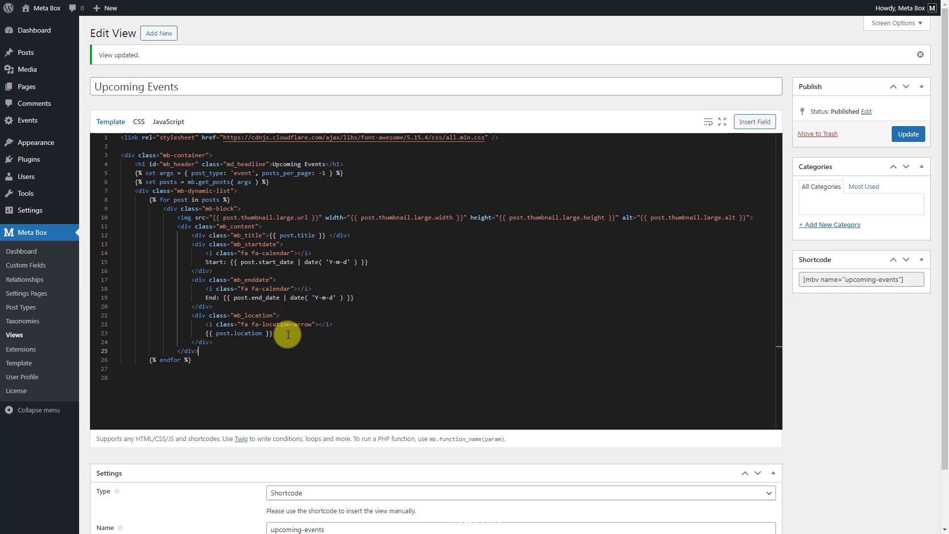
key("Return")
type("</div>")
left_click(220, 368)
key("Return")
type("</div>")
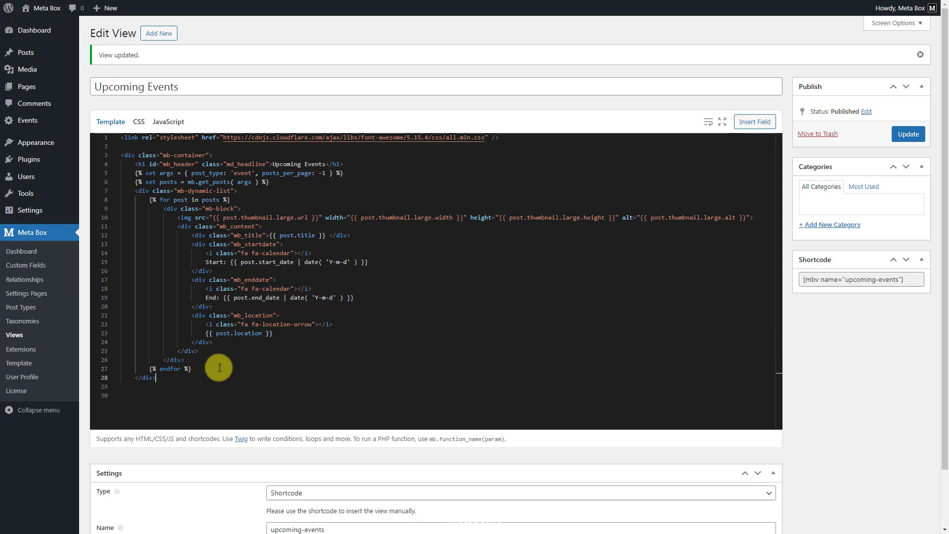
key("Return")
type("</div>")
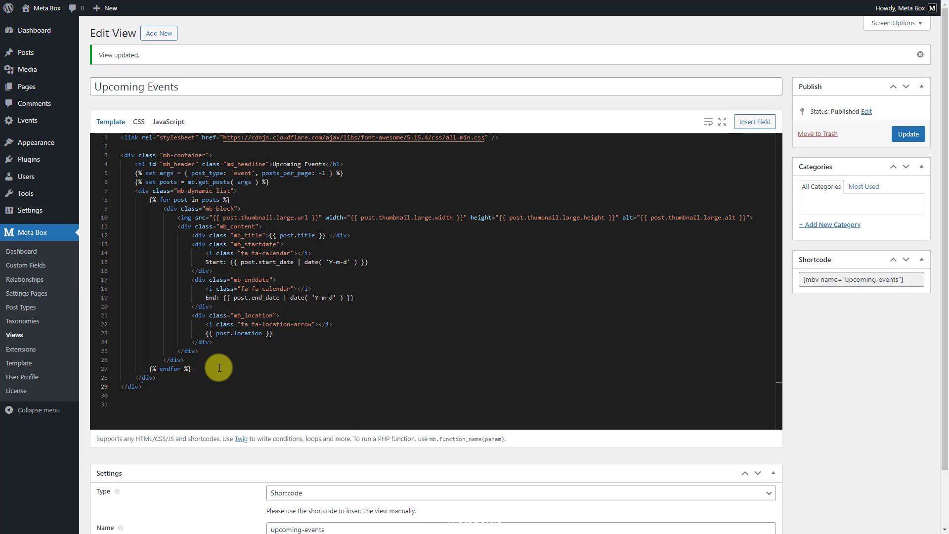
Step: Paste the prepared CSS rules for the list, header, blocks, titles, icons and dates into the view's CSS and update the view
left_click(140, 123)
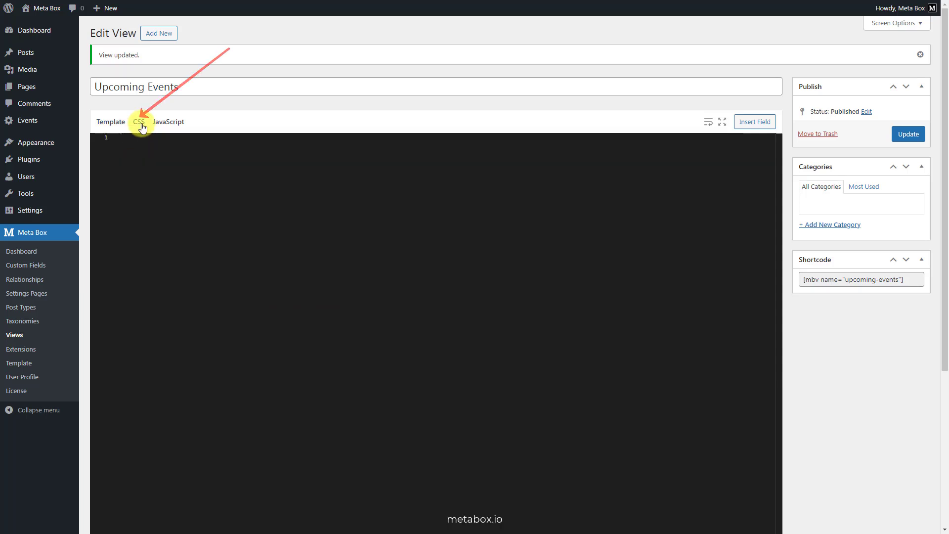
key("ctrl+v")
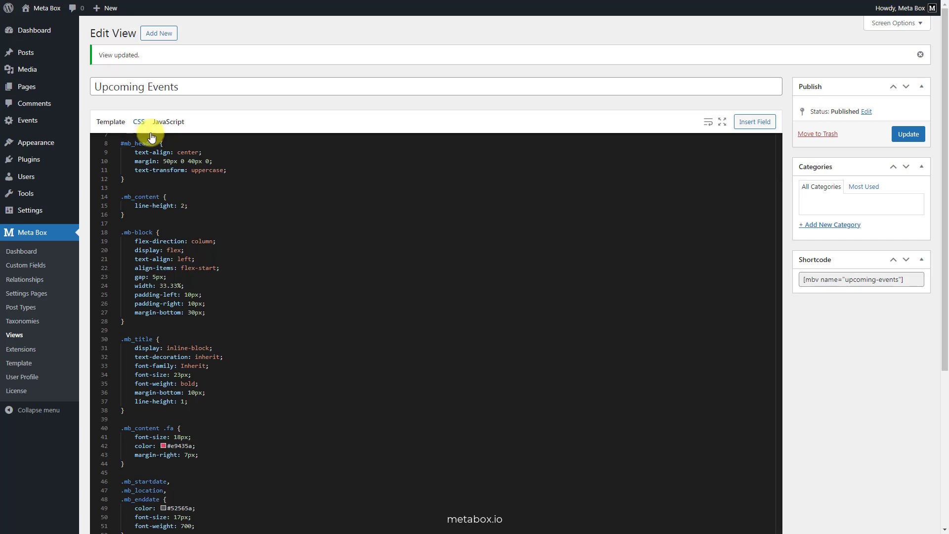
scroll(245, 220, "up", 2)
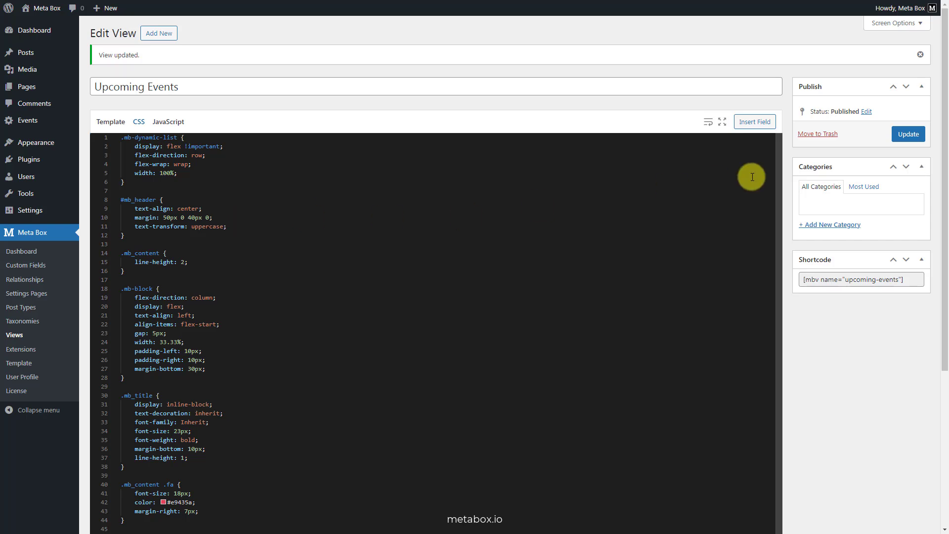
left_click(908, 135)
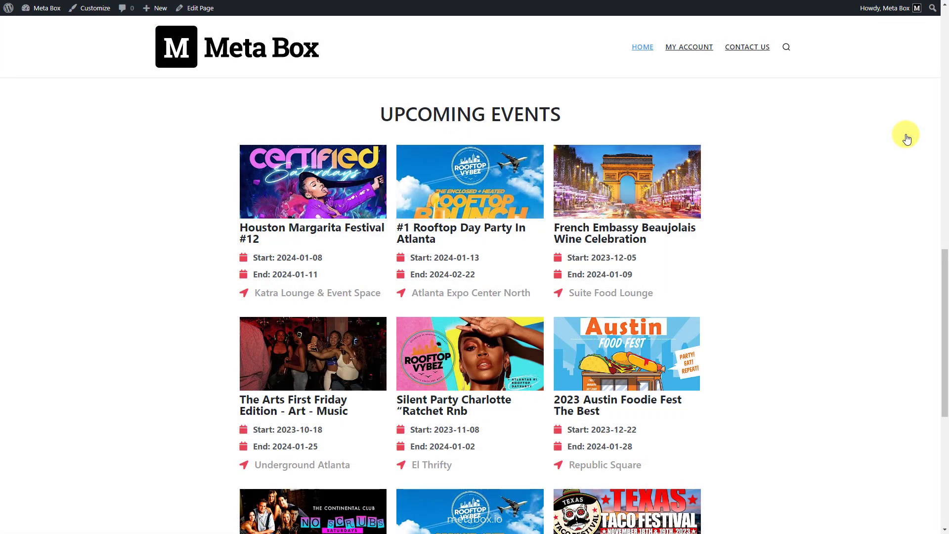
Step: Look over the styled upcoming events list on the Home page, including the end dates of the listed events
scroll(907, 138, "down", 7)
scroll(908, 139, "up", 5)
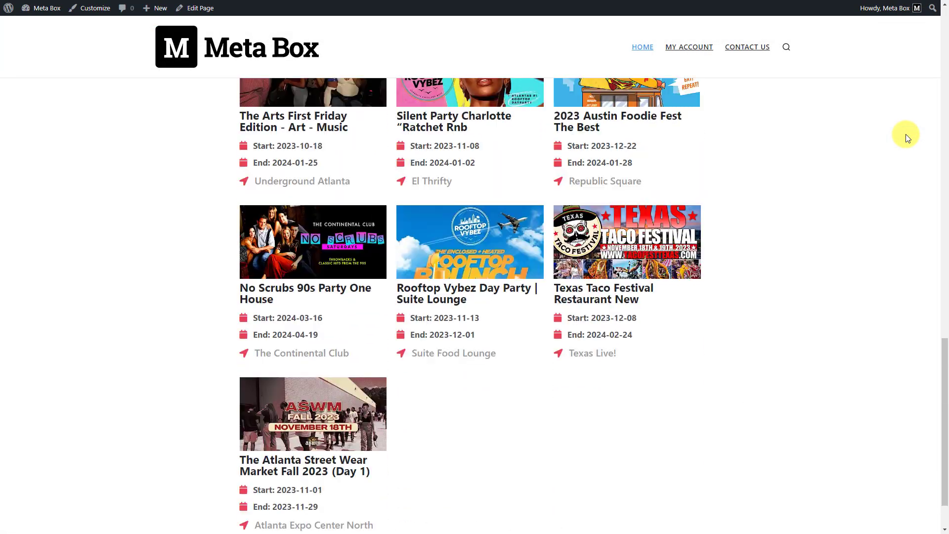
scroll(906, 134, "up", 2)
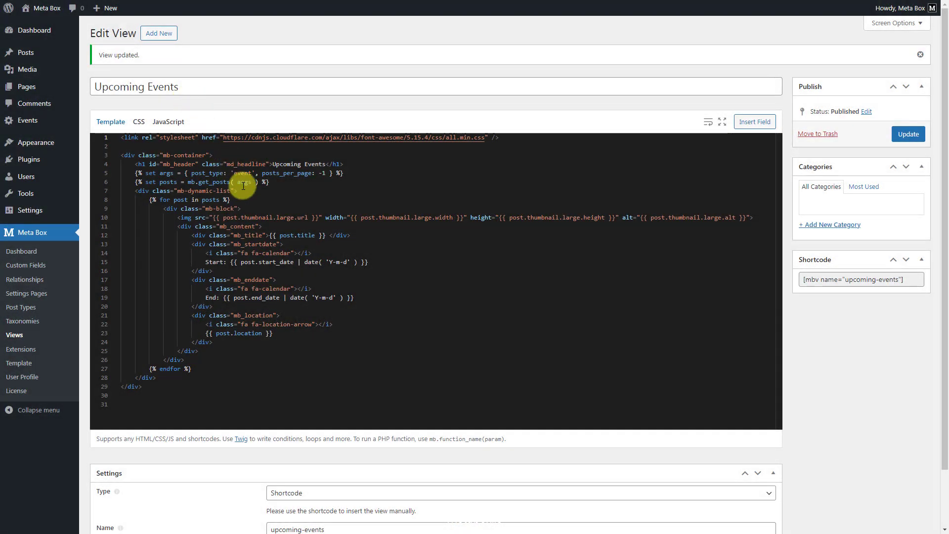
Step: Insert the condition {% if post.end_date >= mb.date('Y-m-d') %} right after the for line and indent the whole mb-block div under it
left_click(249, 200)
key("Return")
type("{% if post.end_date  >=  mb.date('Y-m-d') %}")
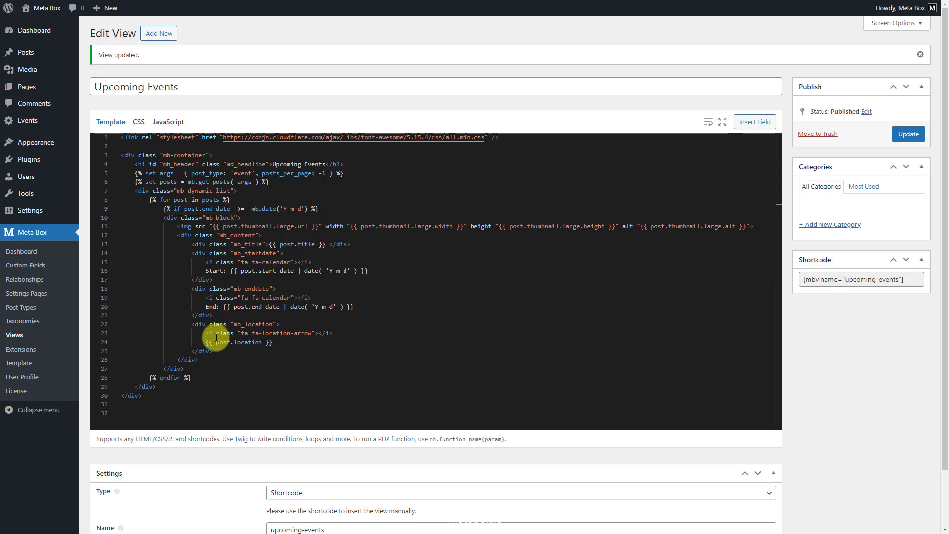
left_click_drag(195, 367, 165, 222)
key("Tab")
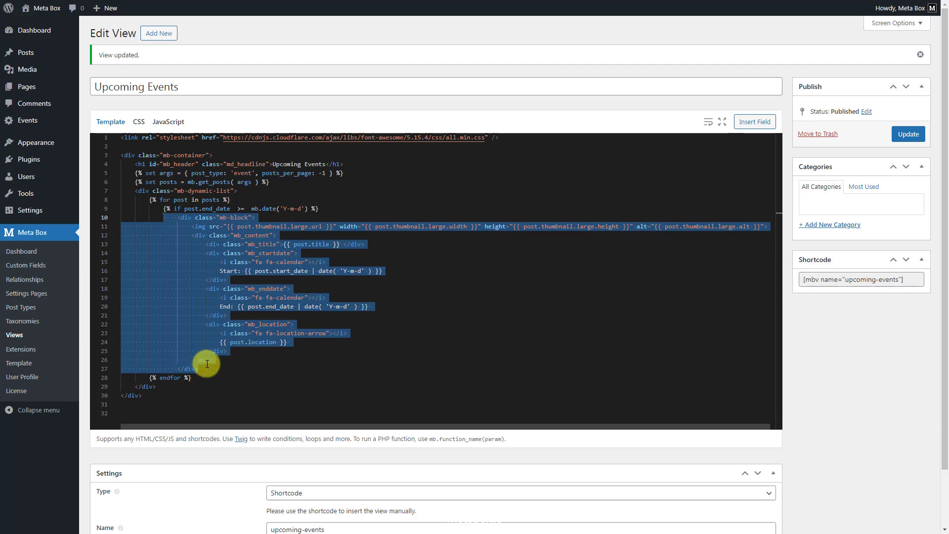
Step: Close the condition with {% endif %} before endfor, then update the view and check the events section on the Home page
left_click(209, 369)
key("Return")
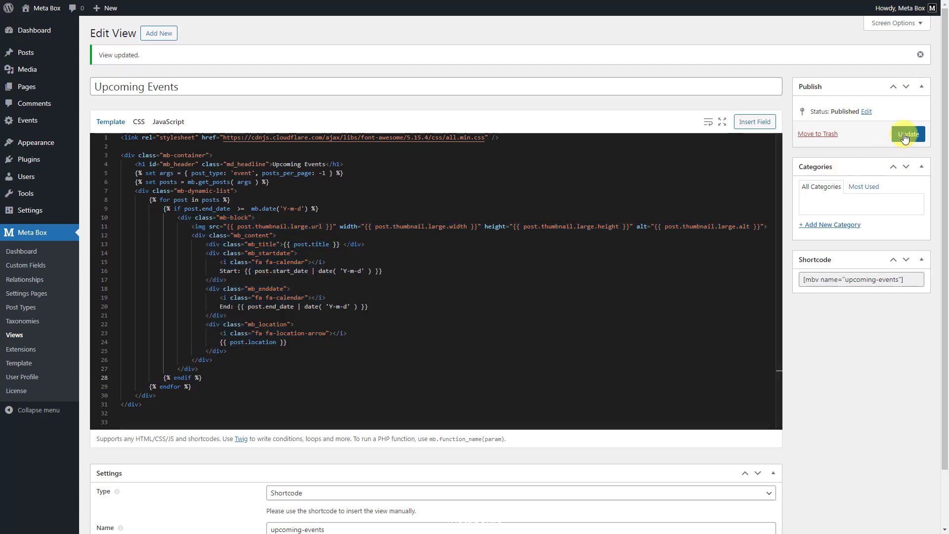
left_click(907, 134)
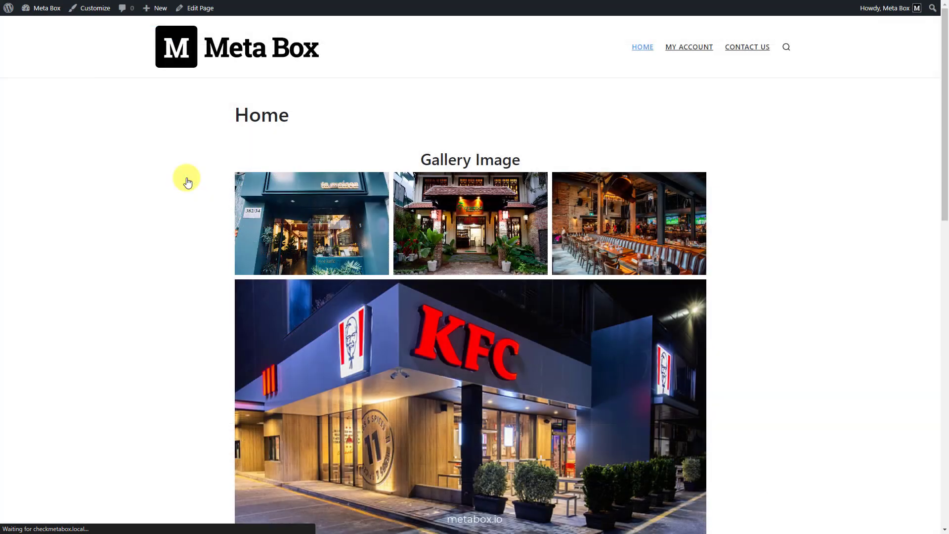
scroll(188, 183, "down", 15)
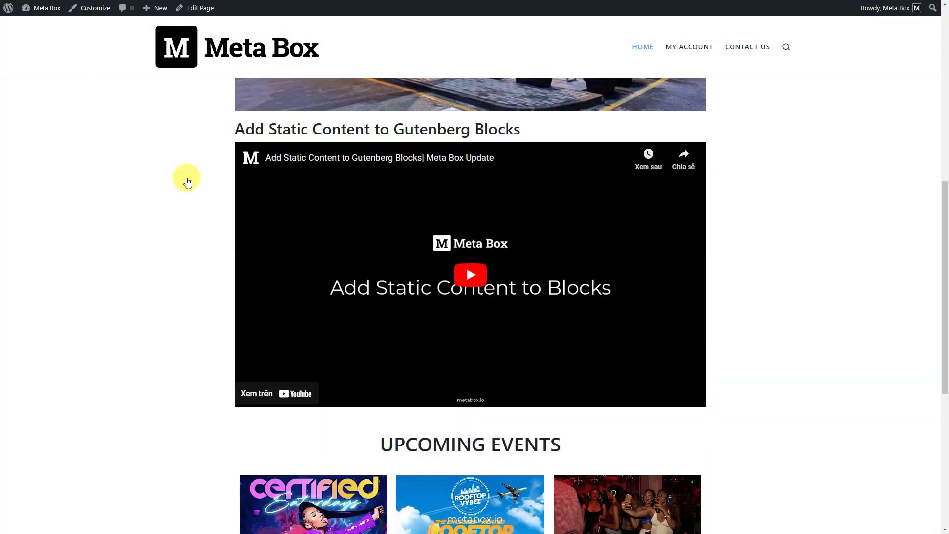